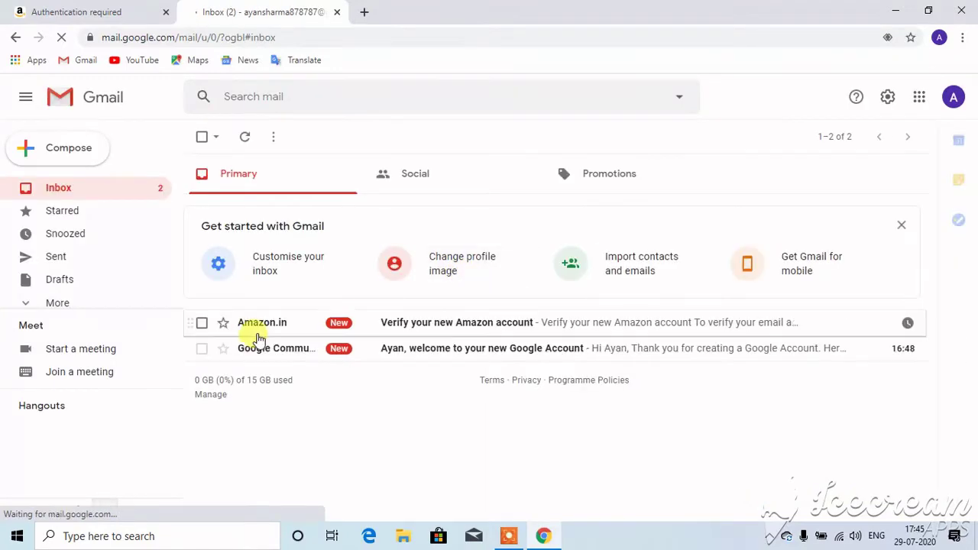
- Open the 'Verify your new Amazon account' email in Gmail
left_click(202, 322)
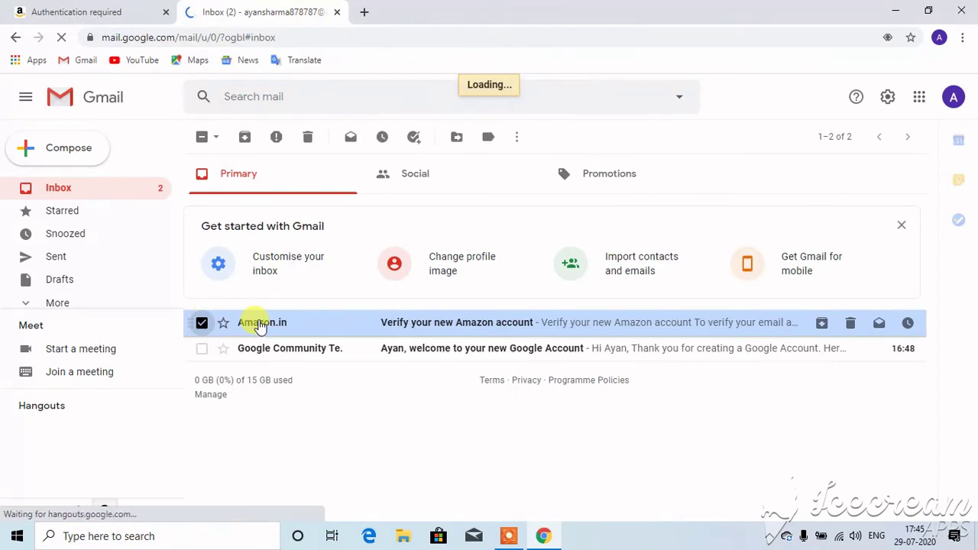
left_click(260, 324)
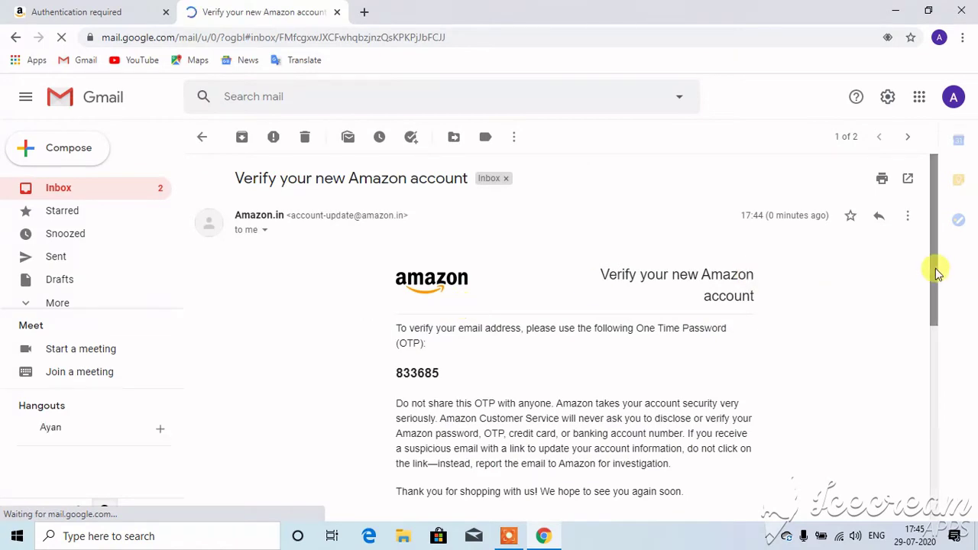
left_click(934, 375)
scroll(936, 344, "up", 1)
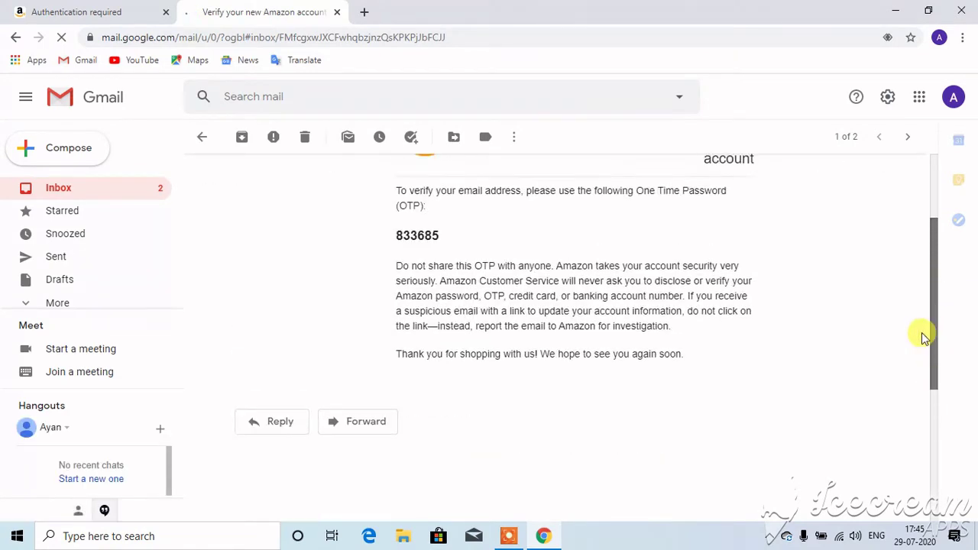
- Copy the email's one-time password and return to the Amazon verification tab
left_click_drag(441, 234, 391, 217)
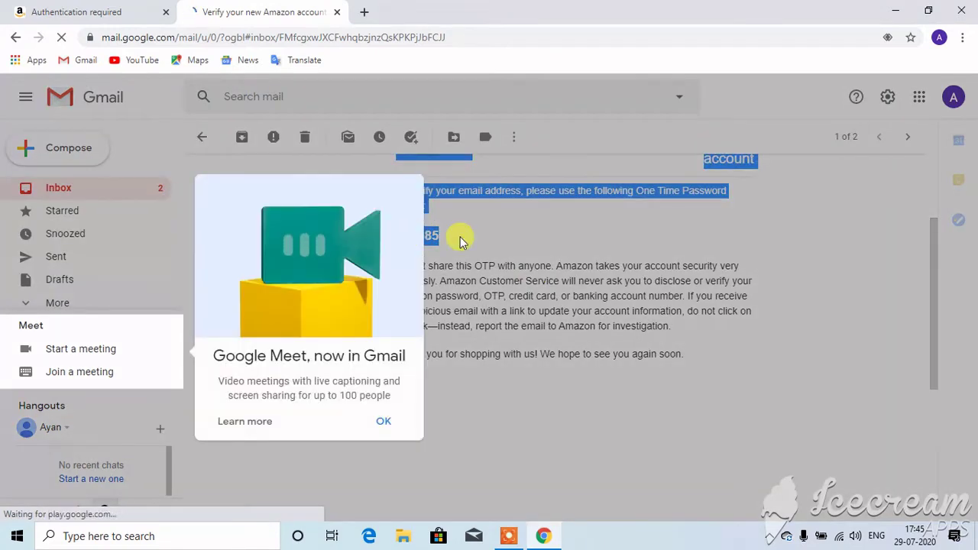
left_click(460, 242)
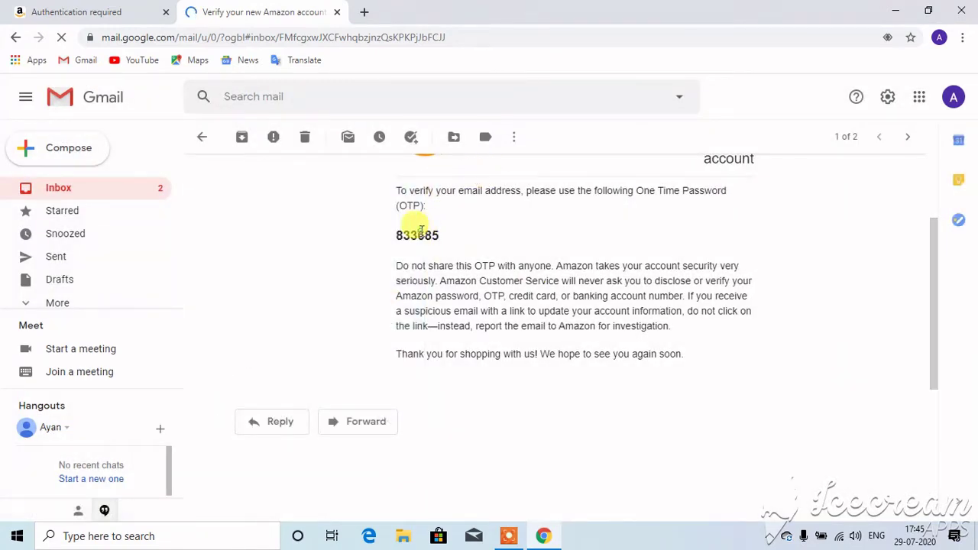
double_click(421, 231)
key("ctrl+c")
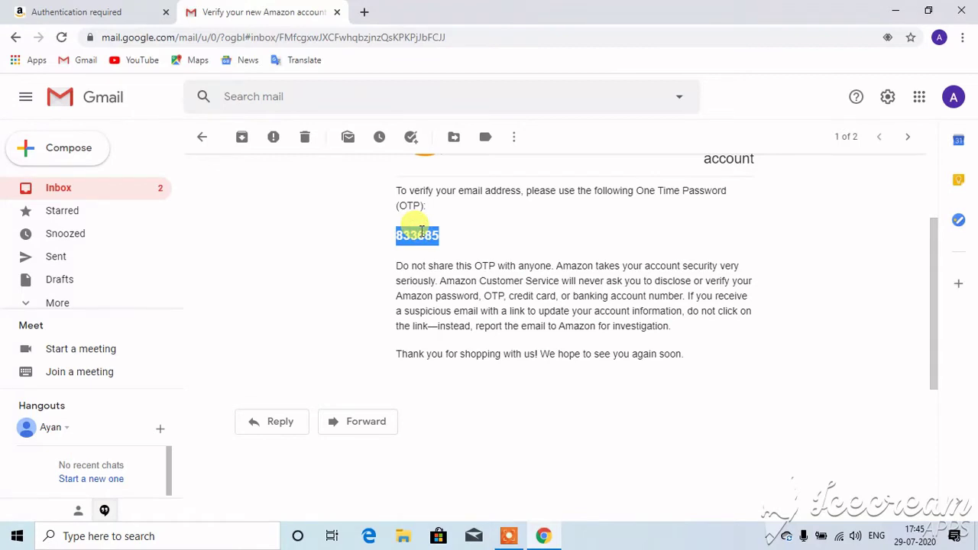
left_click(126, 10)
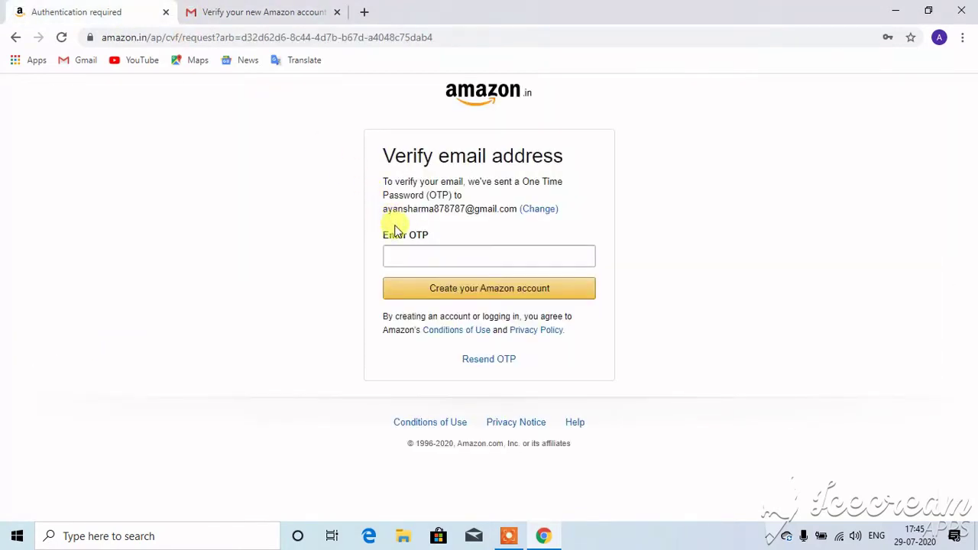
- Paste the copied OTP into Enter OTP and create the Amazon account
left_click(407, 253)
key("ctrl+v")
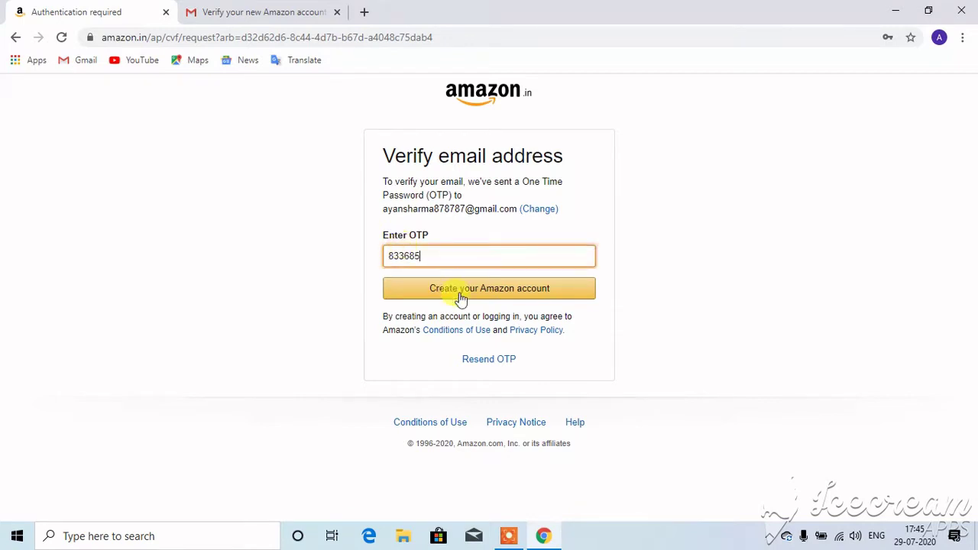
left_click(464, 300)
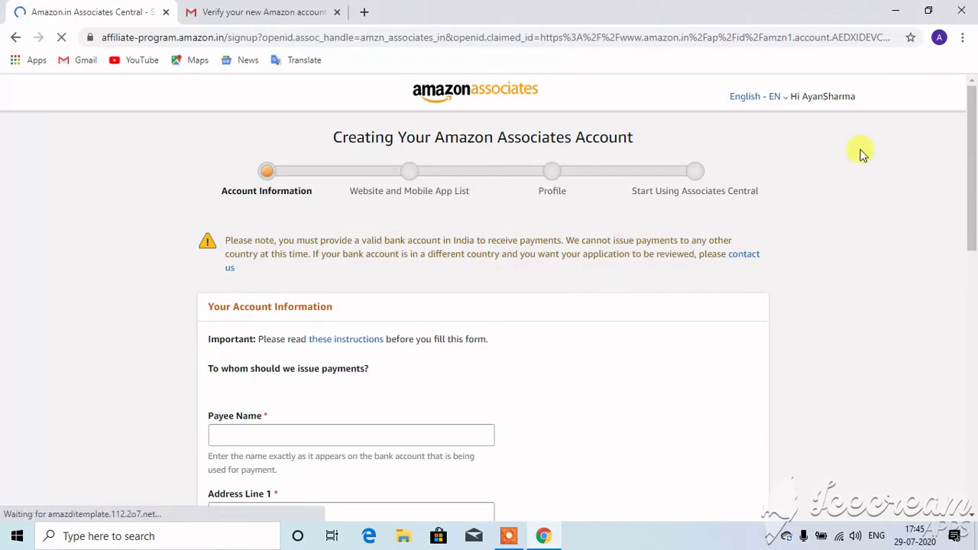
- Enter the payee's name and the three address lines in the account information form
left_click_drag(969, 143, 956, 207)
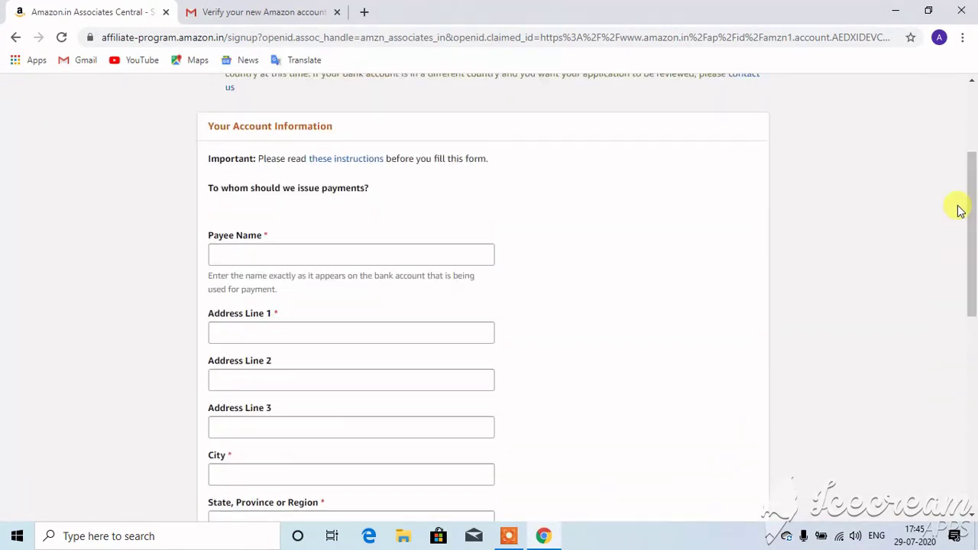
left_click(312, 263)
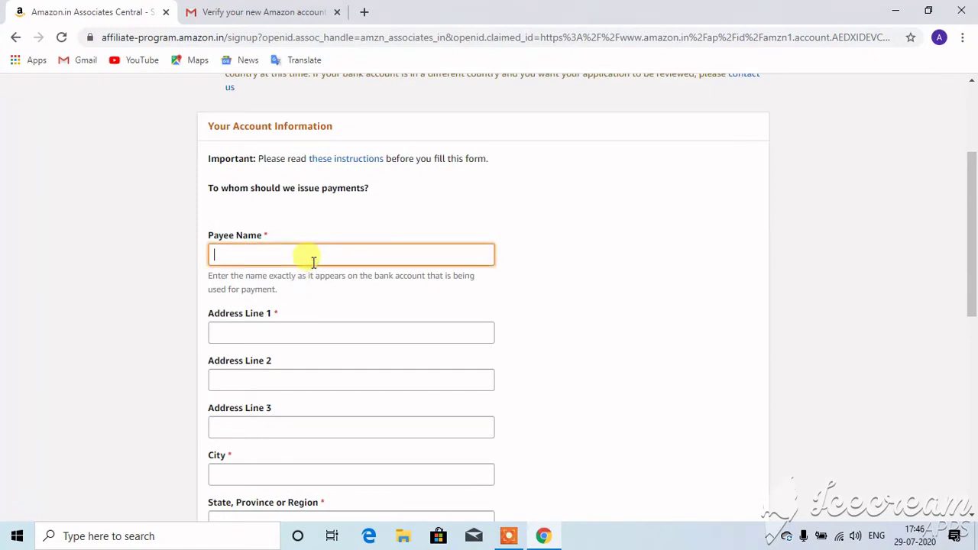
key("Tab")
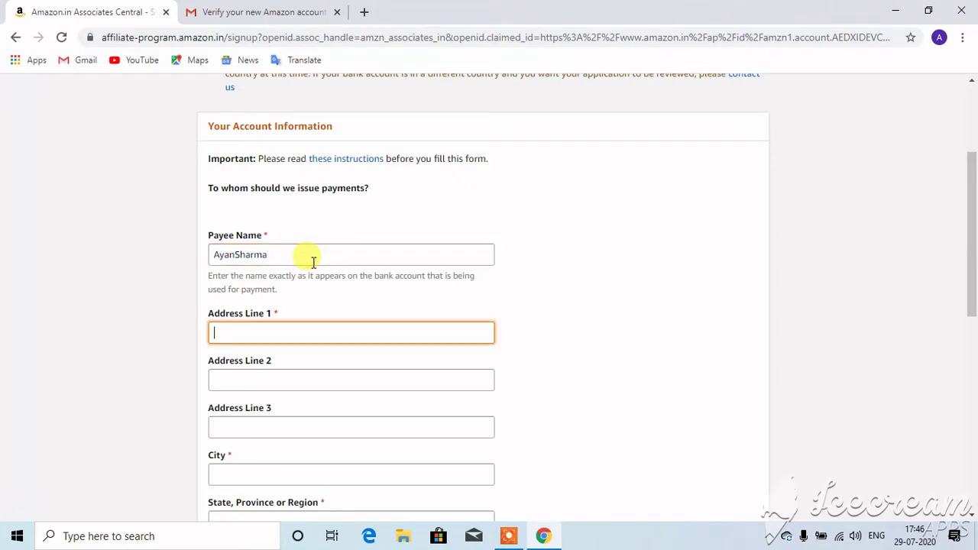
type("shew")
key("Tab")
type("she")
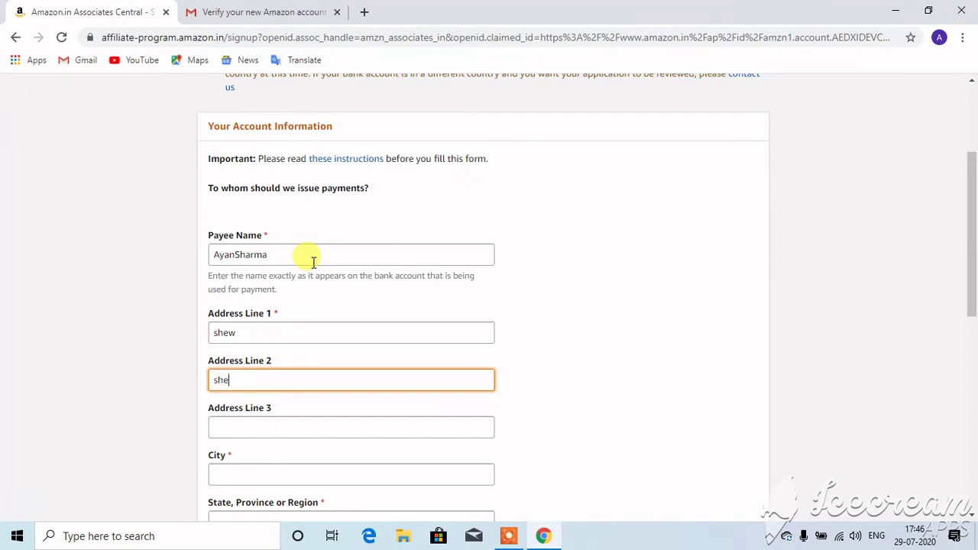
type("w")
key("Tab")
type("sh")
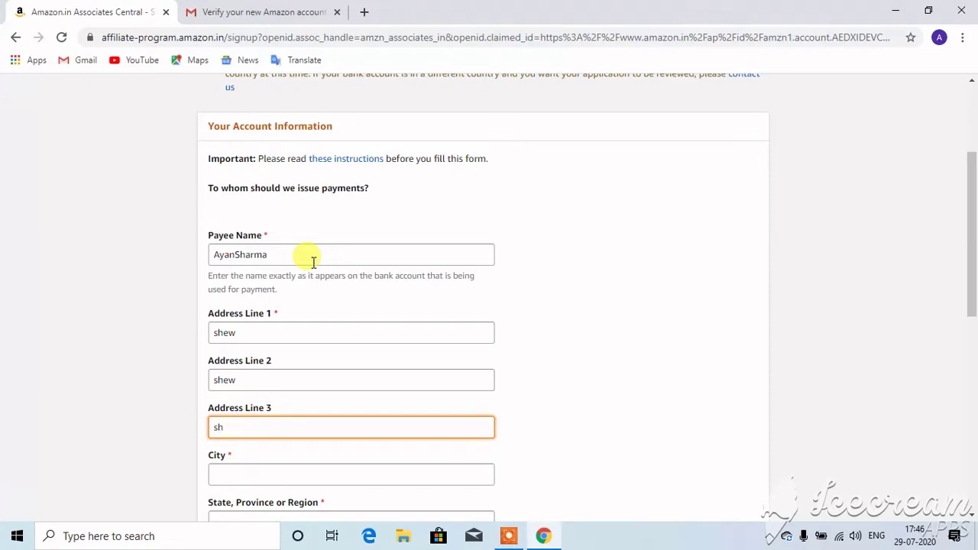
type("wew")
key("Tab")
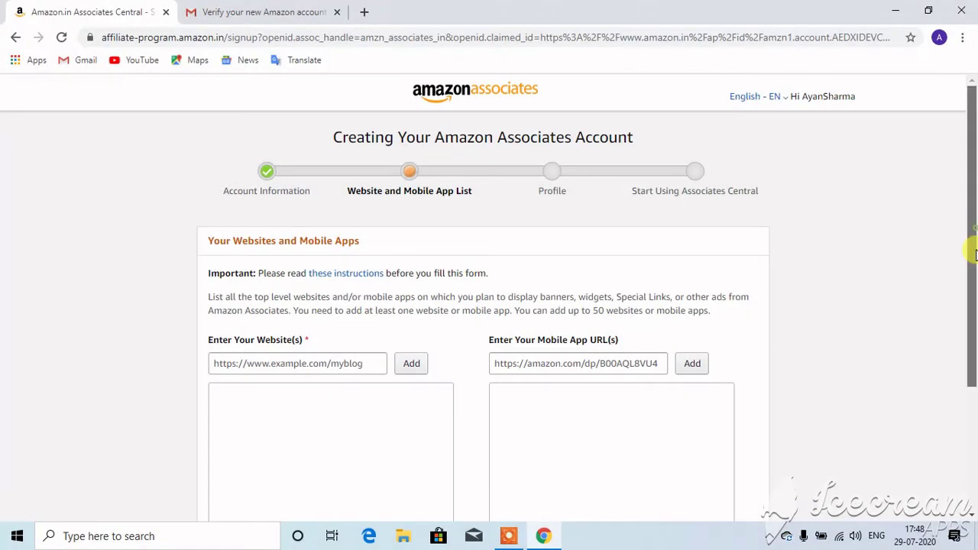
left_click_drag(972, 234, 969, 303)
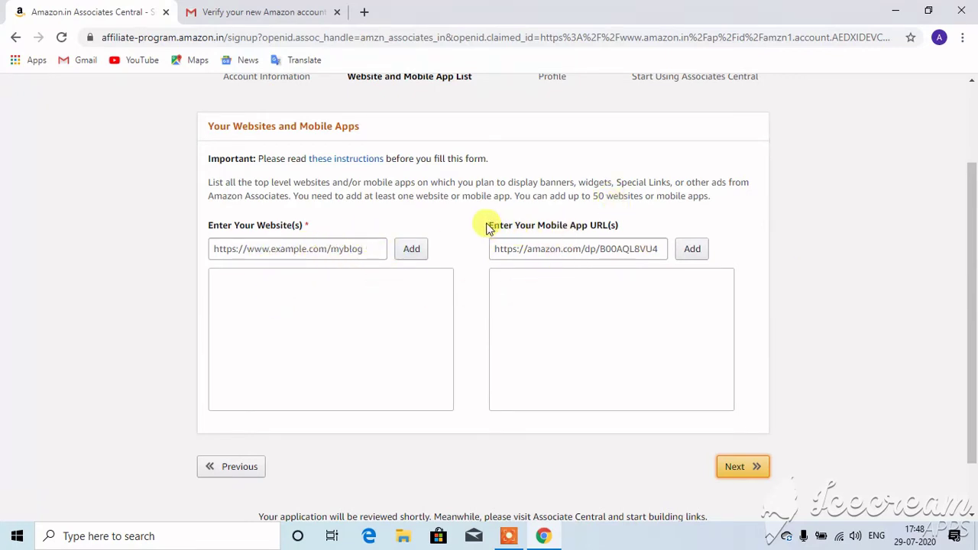
- Add fashionwekonlinestore.blogspot.com to the website list and proceed to the Profile step
left_click_drag(487, 227, 627, 218)
left_click(359, 221)
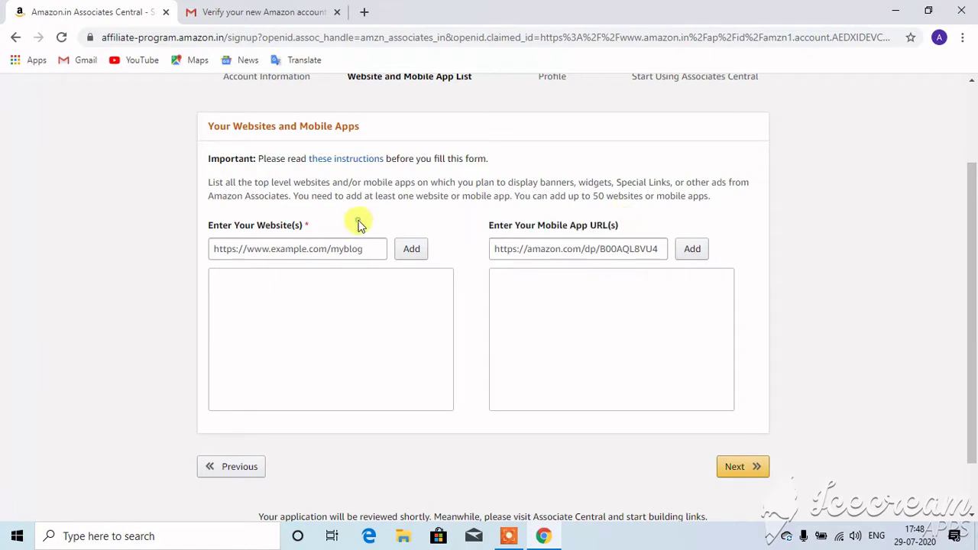
left_click_drag(306, 222, 203, 222)
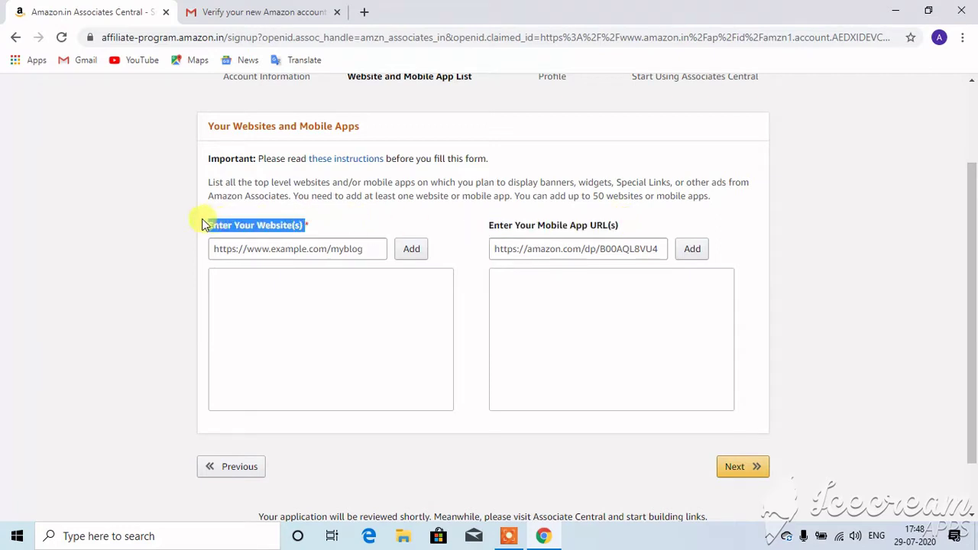
left_click(324, 218)
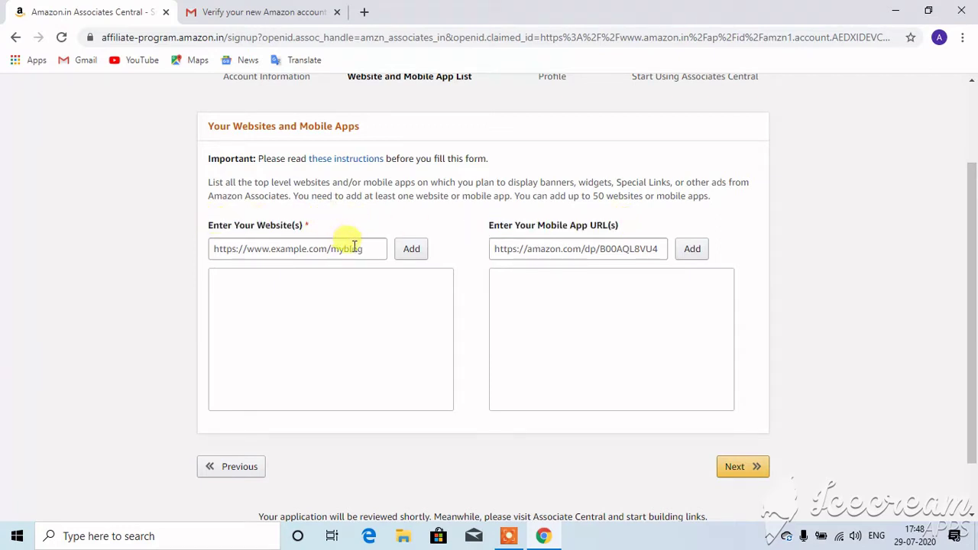
left_click(411, 248)
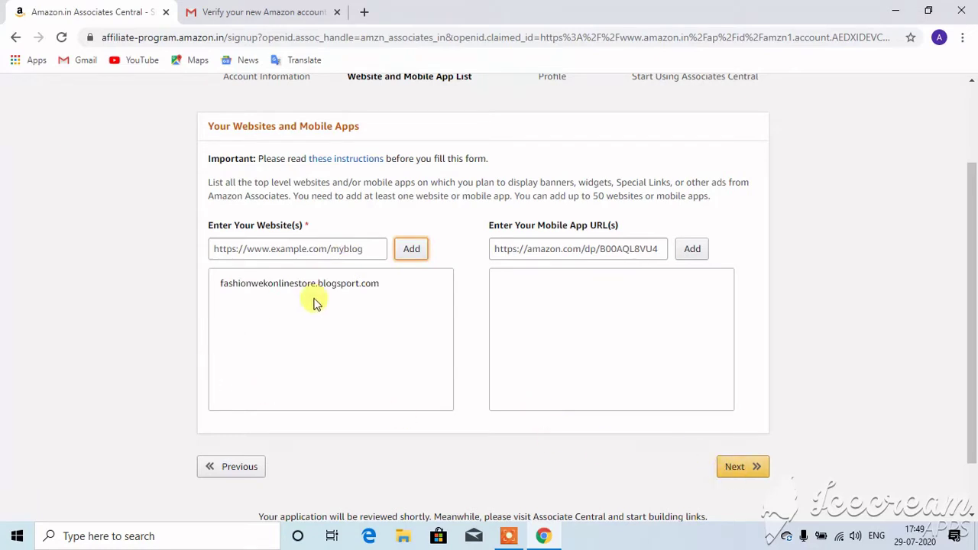
left_click(746, 473)
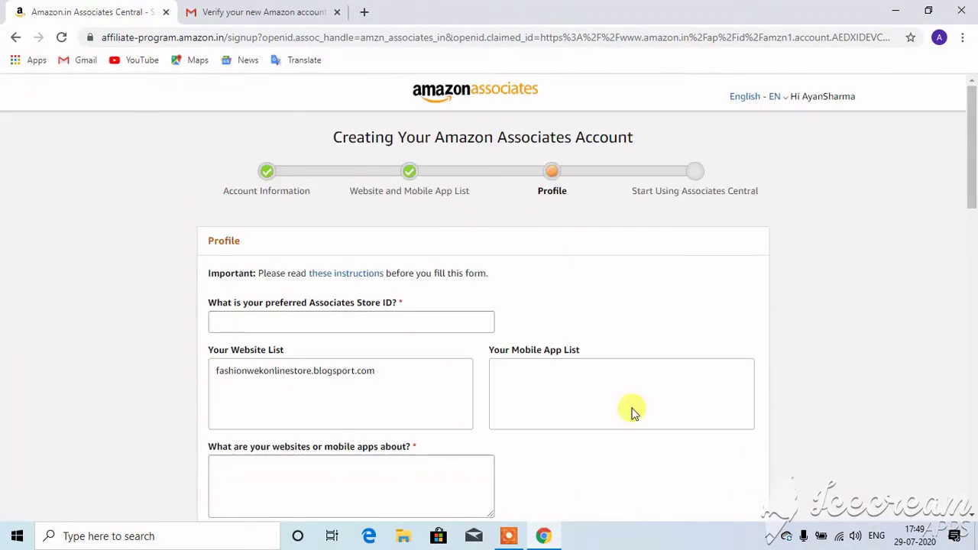
- Type the chosen store ID into the preferred Associates Store ID field
left_click_drag(972, 189, 971, 205)
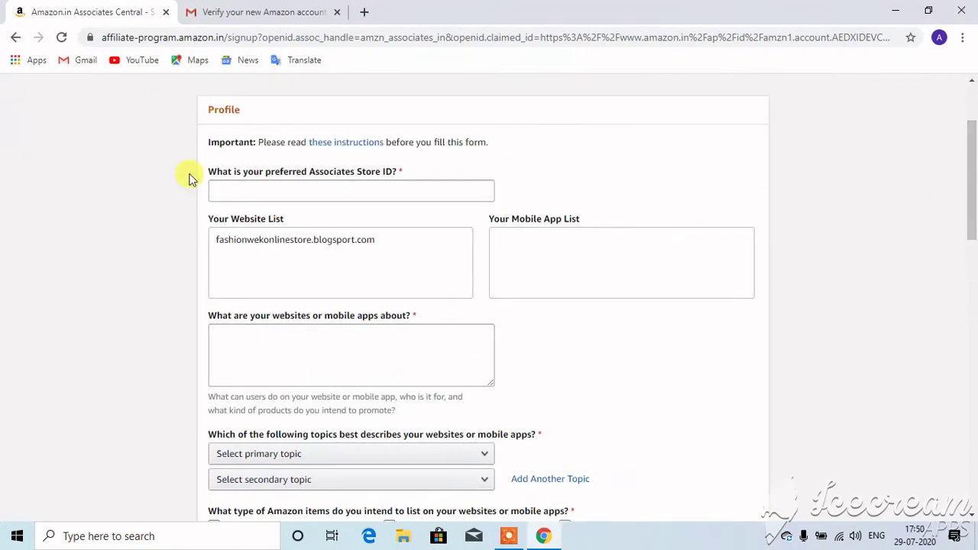
left_click(283, 192)
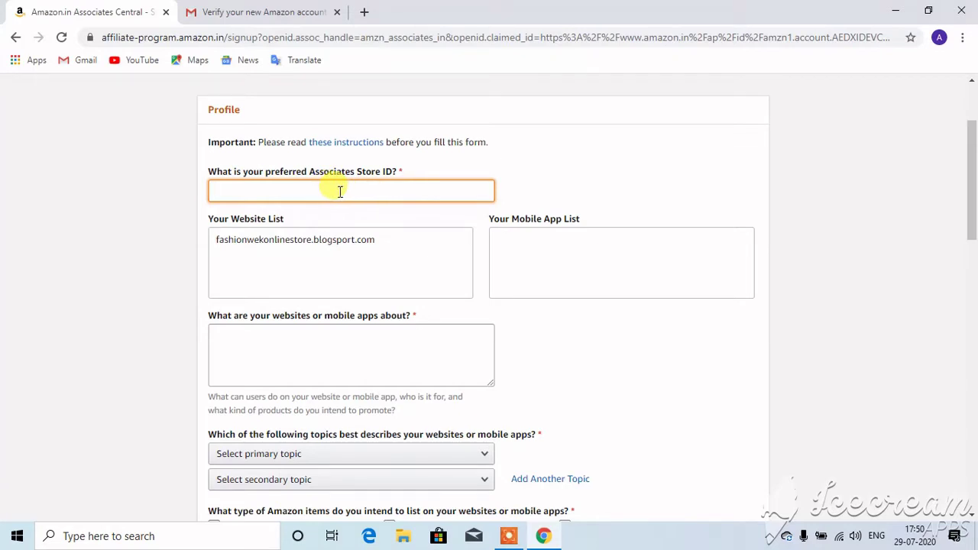
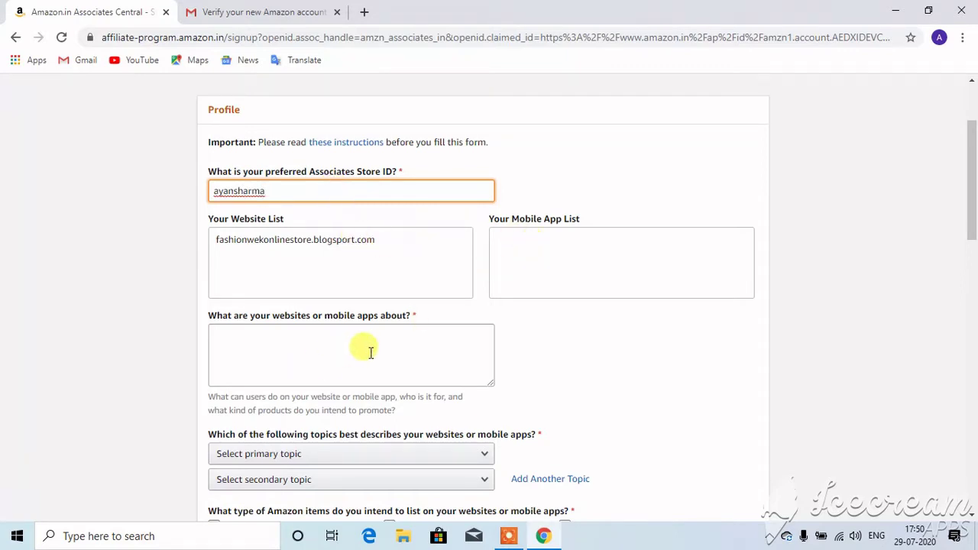
left_click_drag(974, 191, 974, 235)
left_click(277, 182)
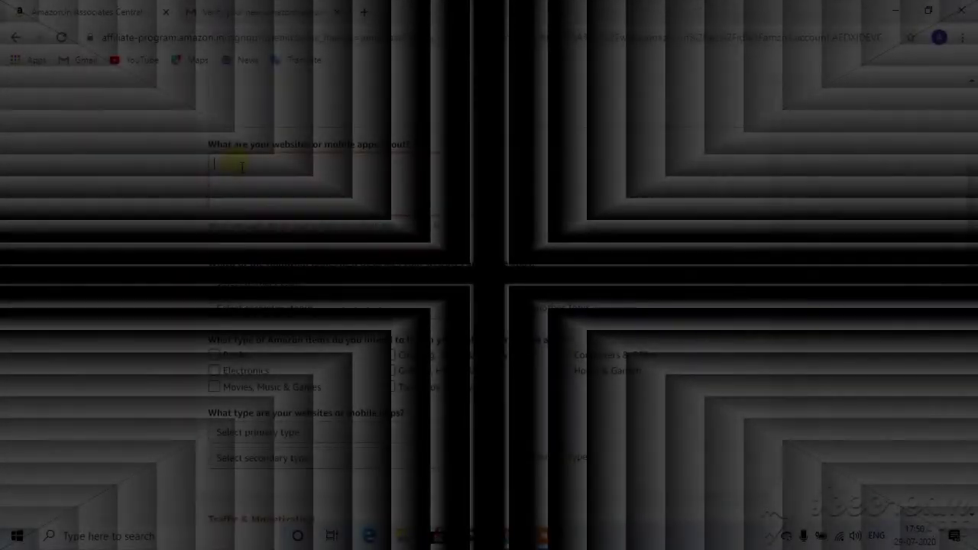
- Describe the websites as 'it is a fashion show ing blog plz', correcting typos
type("it i")
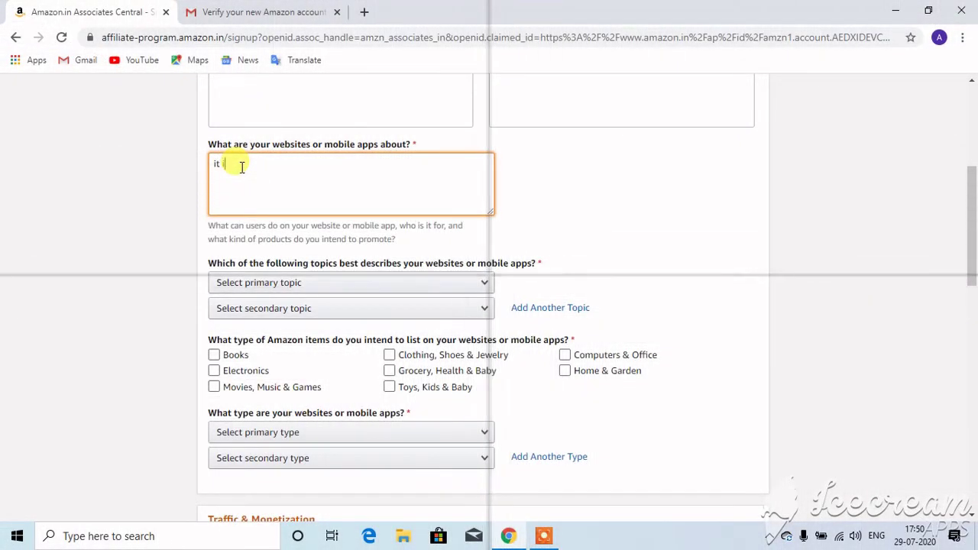
type("s a fas")
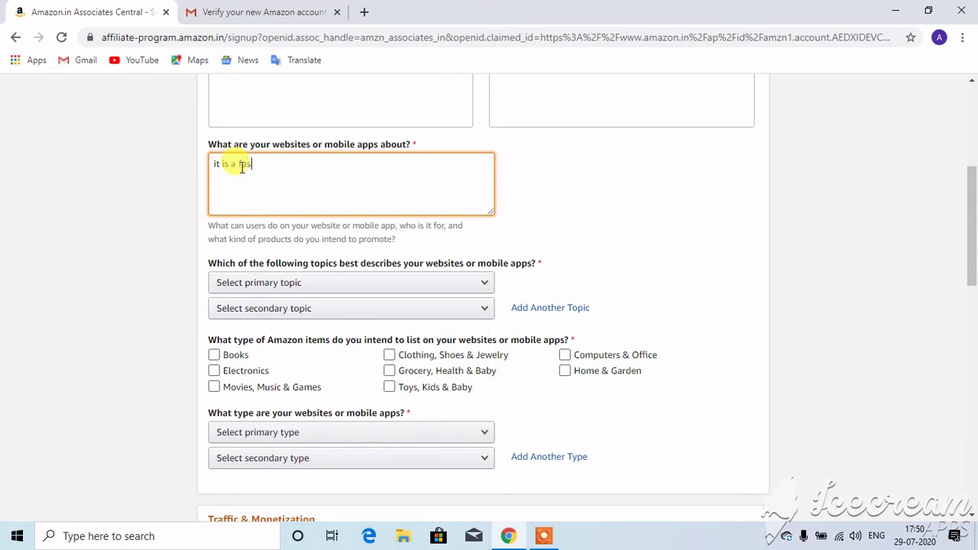
type("hino")
key("BackSpace")
key("BackSpace")
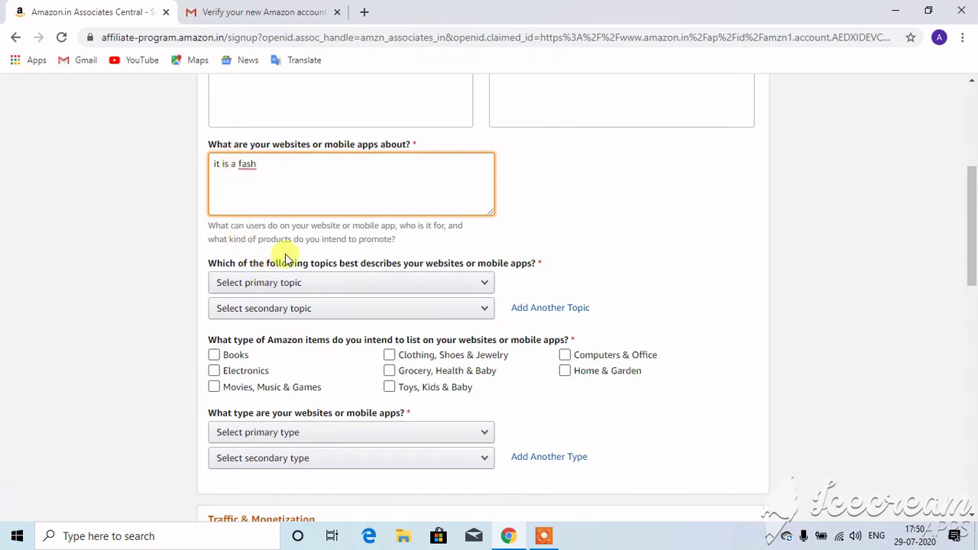
type("ion relited")
key("BackSpace")
type("edd")
key("BackSpace")
key("BackSpace")
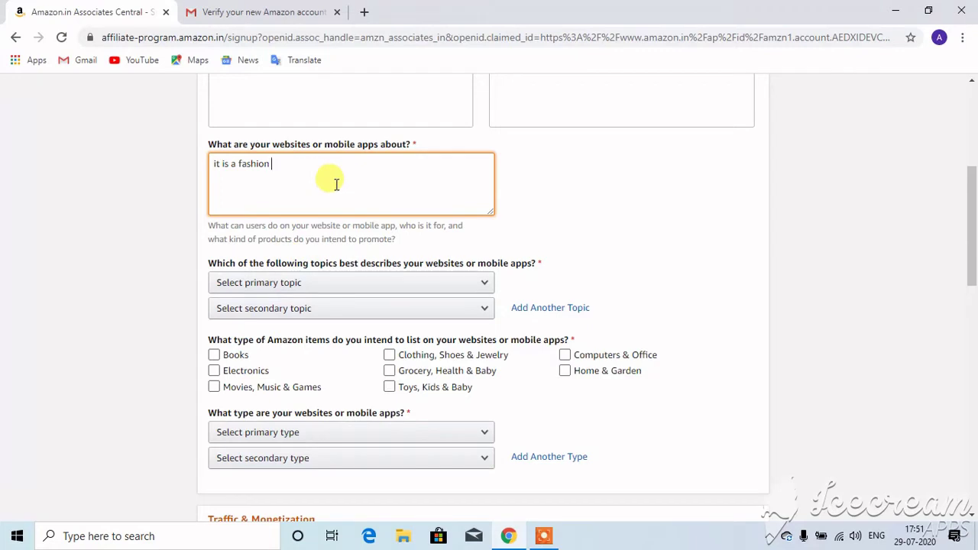
type("show  in")
type("g blogh plz su")
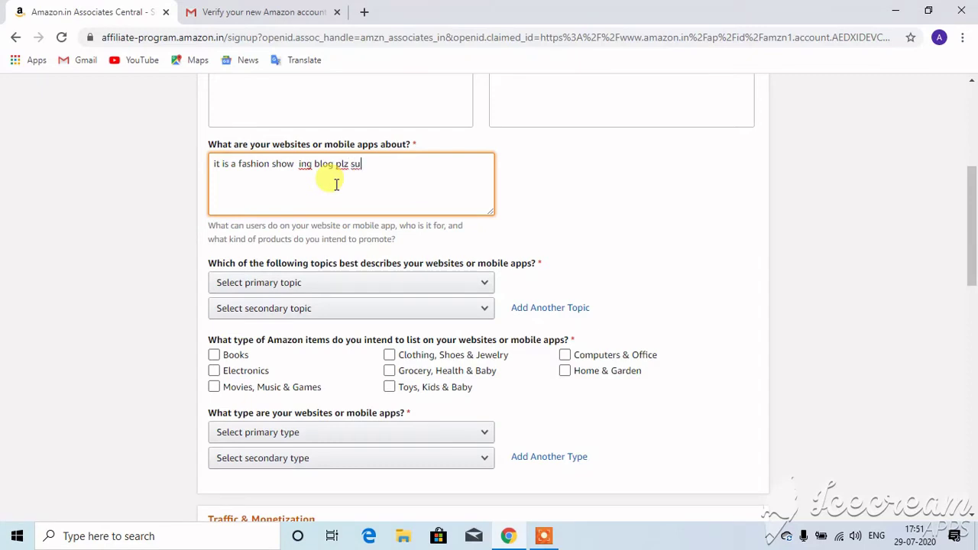
type("bcribe")
key("BackSpace")
key("BackSpace")
key("BackSpace")
key("BackSpace")
key("BackSpace")
key("BackSpace")
left_click_drag(971, 185, 970, 241)
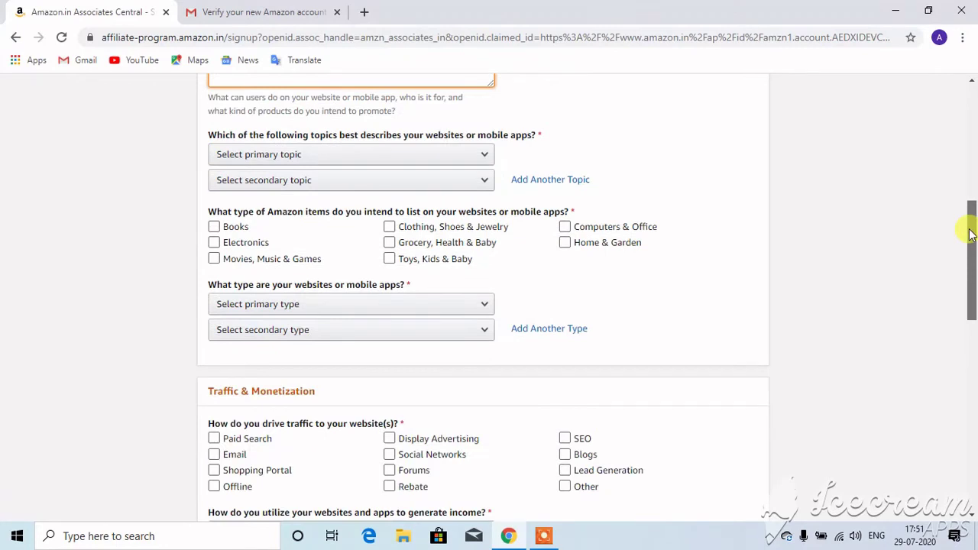
- Set primary topic Home/Pets/Cooking/Weddings/Family/Arts & Crafts and secondary Finance/Politics/Government
left_click(308, 161)
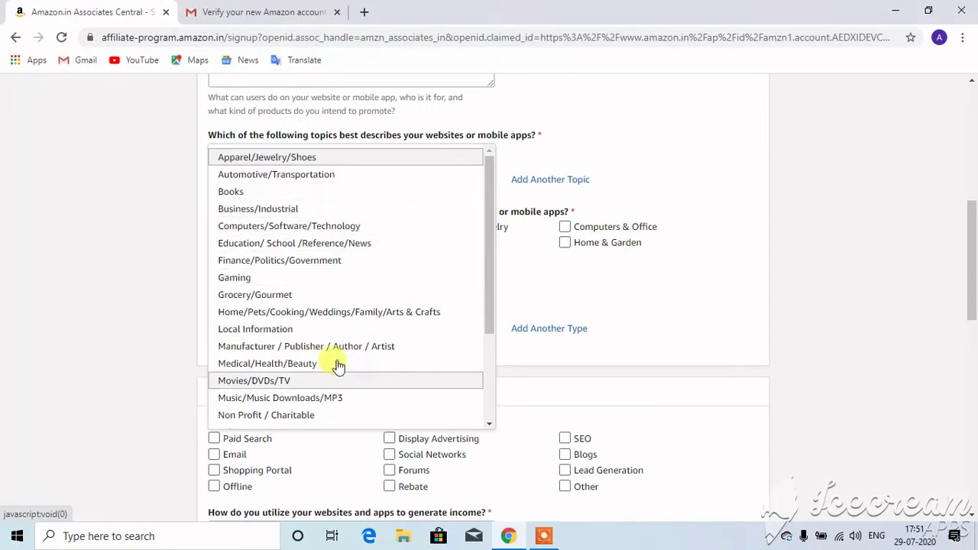
left_click(362, 321)
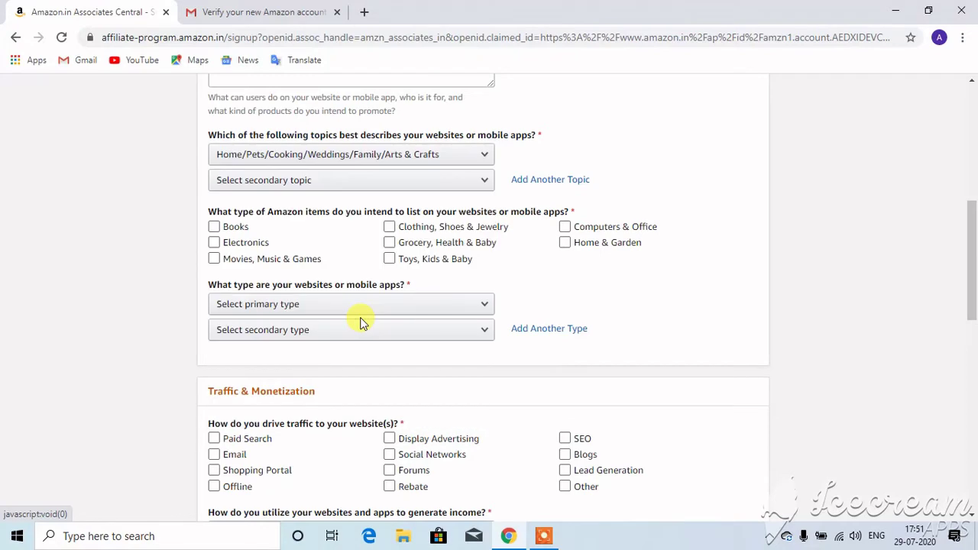
left_click(441, 185)
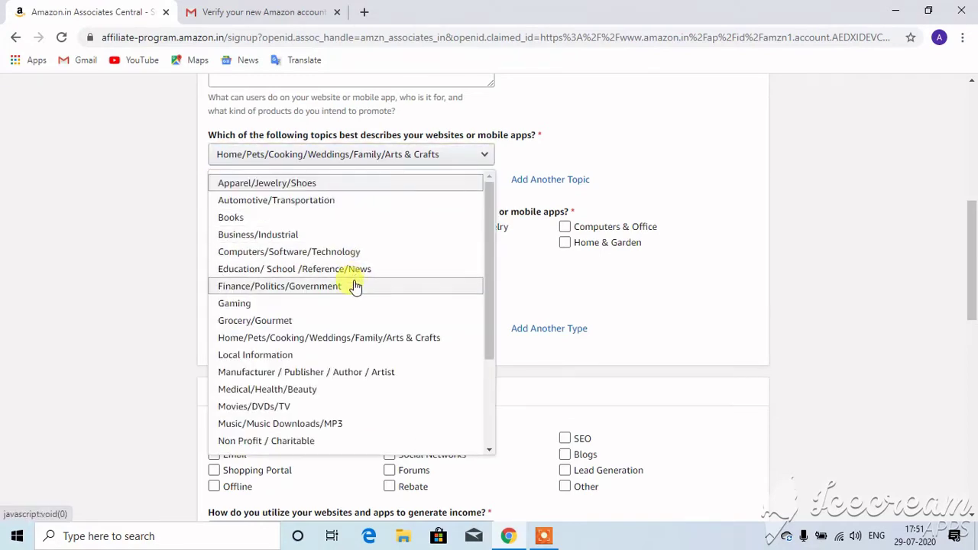
left_click(312, 287)
- Tick Books, Electronics, Movies/Music/Games, Clothing/Shoes/Jewelry, Home & Garden, Computers & Office item types
left_click(291, 260)
left_click(290, 260)
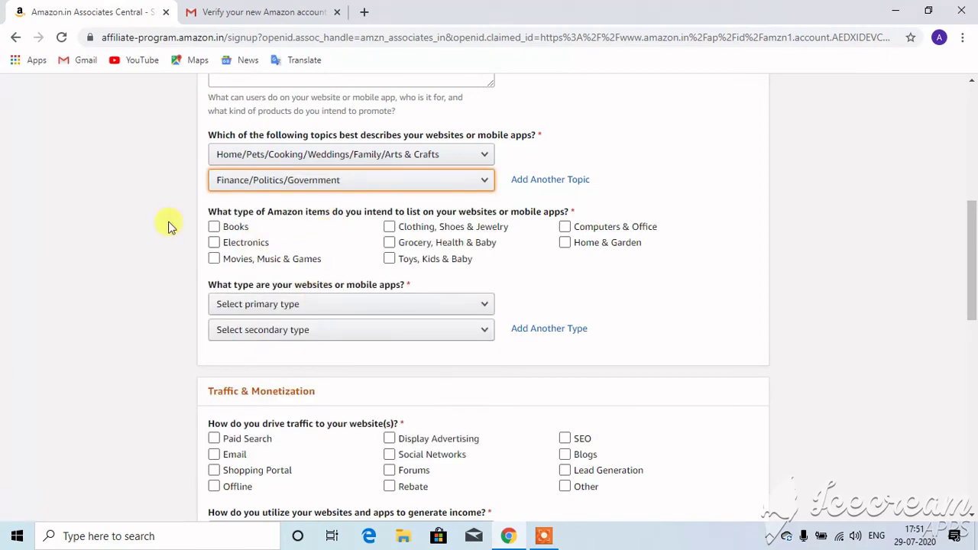
left_click(215, 230)
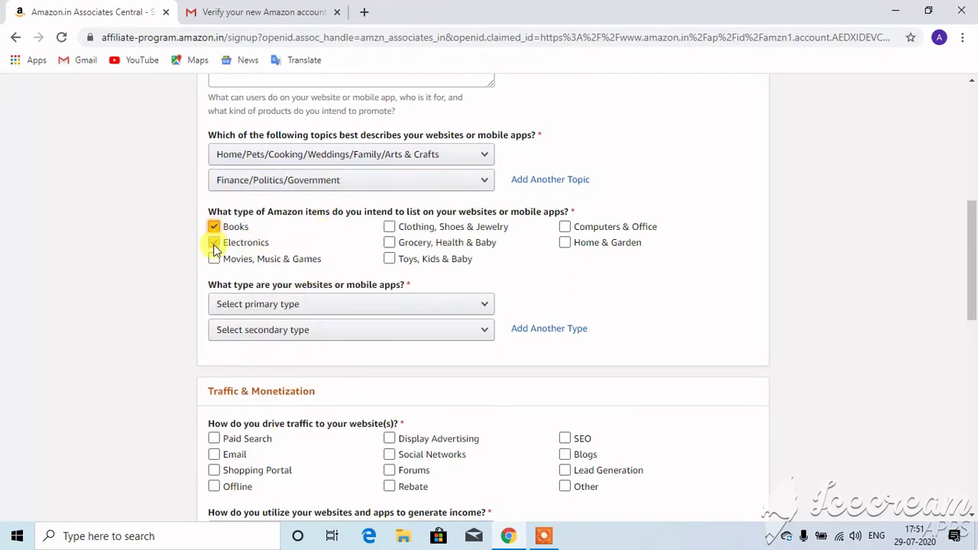
left_click(214, 243)
left_click(214, 260)
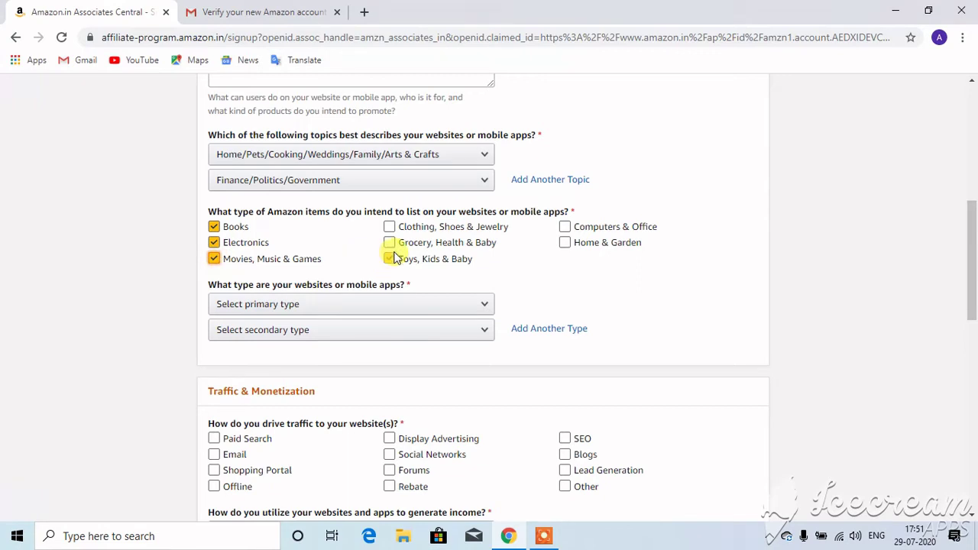
left_click(392, 228)
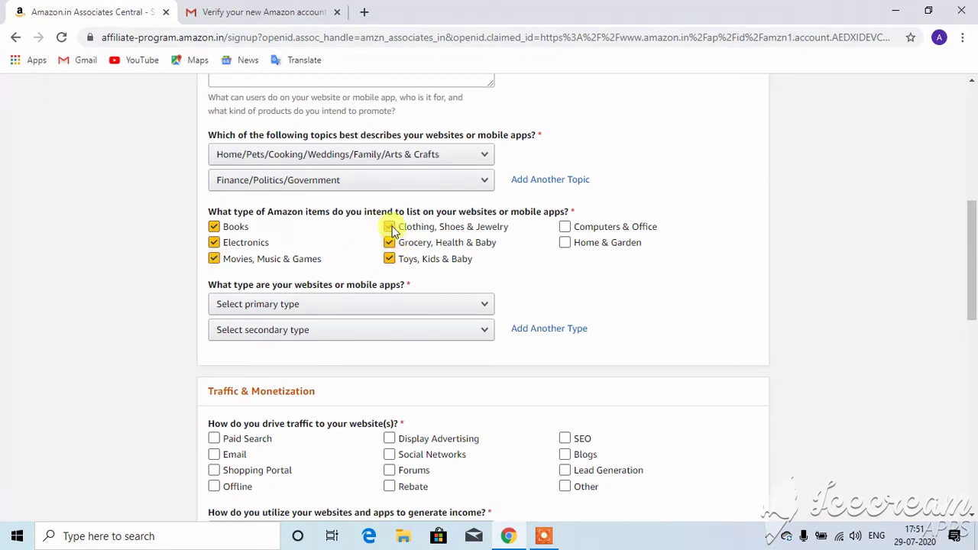
left_click(565, 243)
left_click(565, 227)
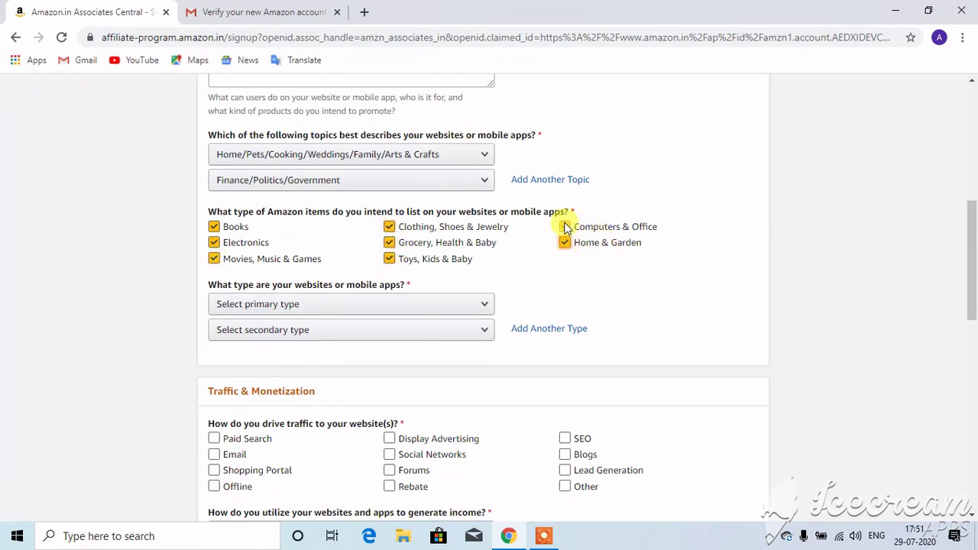
- Set website types to Blog (primary) and Manufacturer/Author with Products Listed on Amazon.in (secondary)
left_click_drag(968, 252, 972, 310)
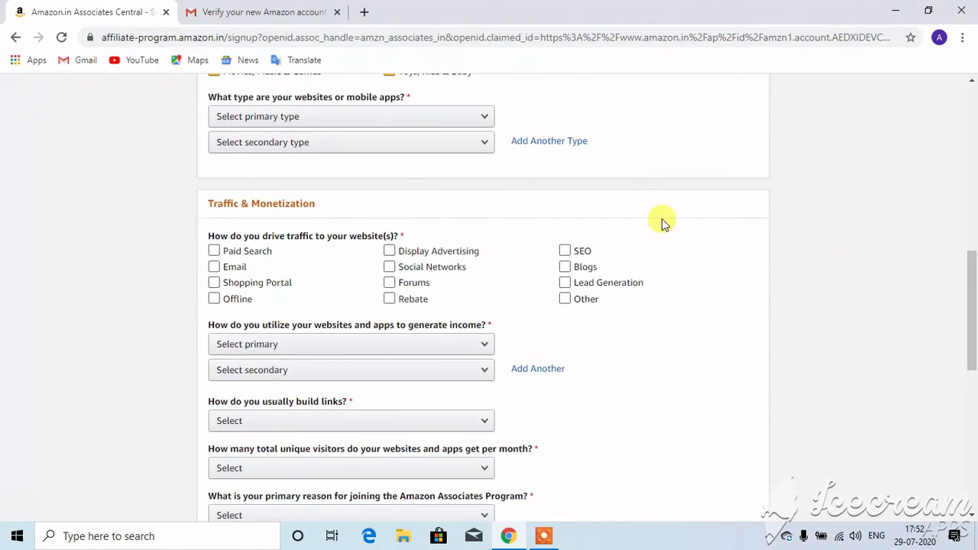
left_click(431, 131)
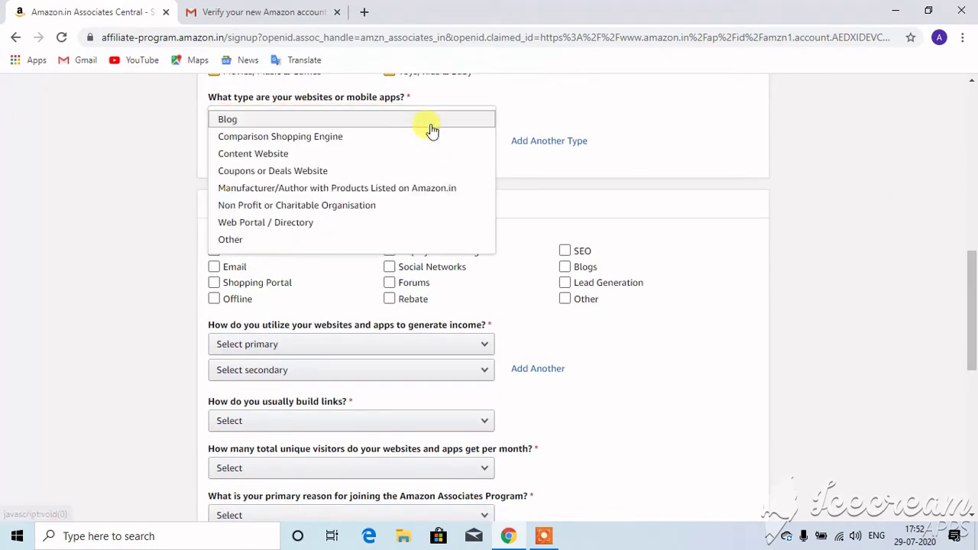
left_click(326, 122)
left_click(324, 141)
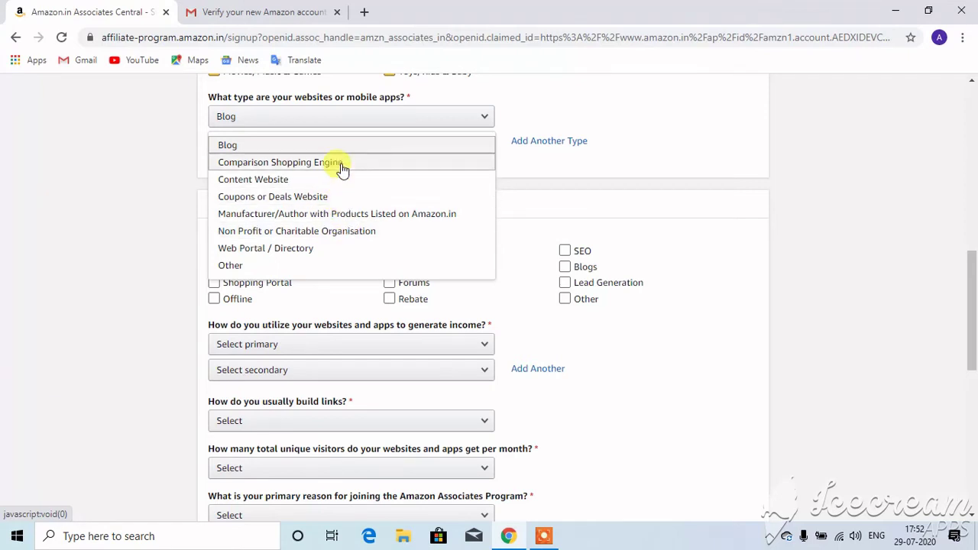
left_click(319, 218)
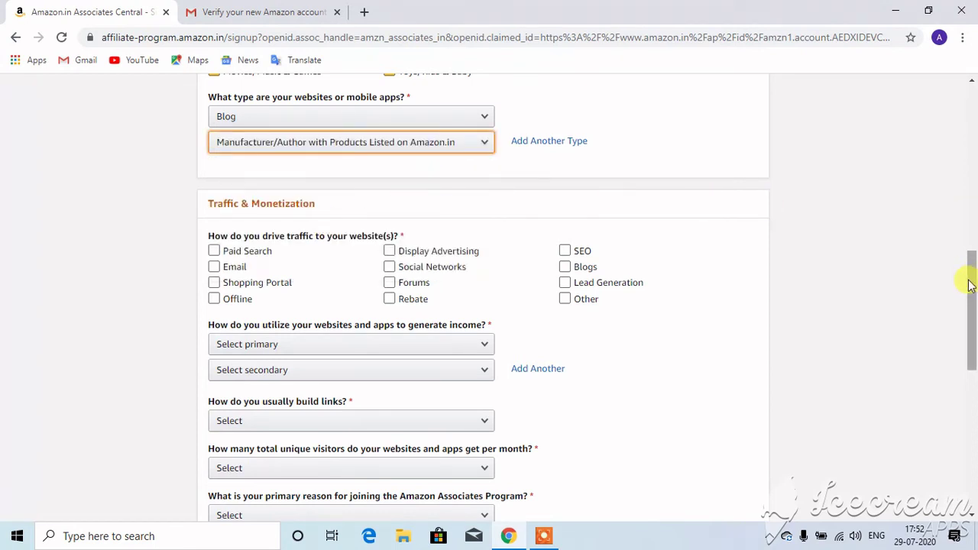
- Tick traffic sources including Paid Search, Shopping Portal, Offline, Rebate, Forums and Social Networks
left_click_drag(970, 284, 971, 336)
left_click(262, 127)
left_click(262, 127)
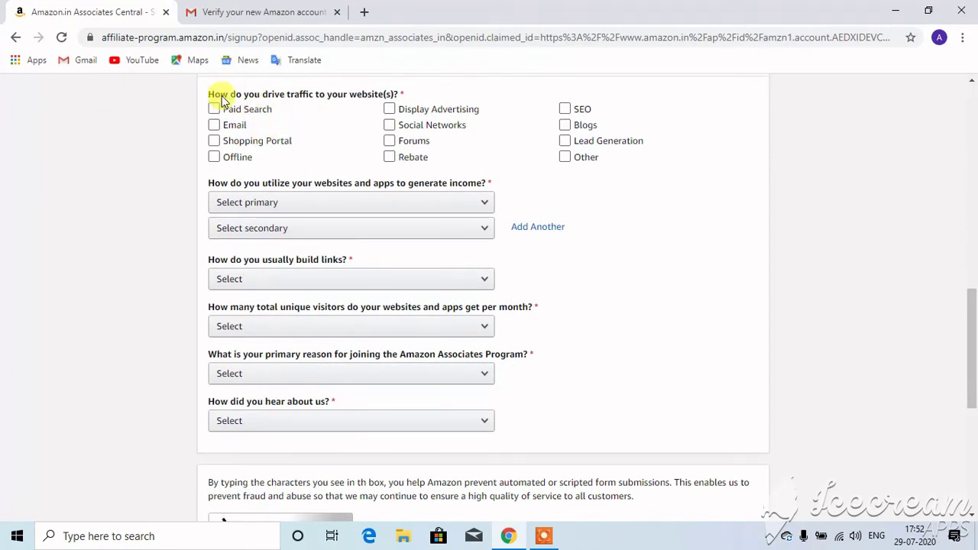
left_click_drag(209, 92, 339, 121)
left_click(339, 121)
left_click(214, 110)
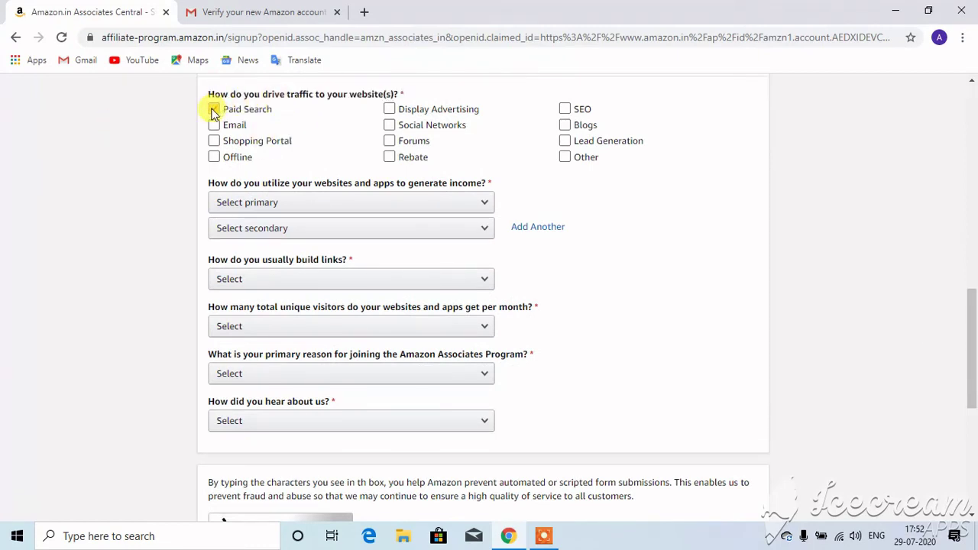
left_click_drag(213, 112, 214, 130)
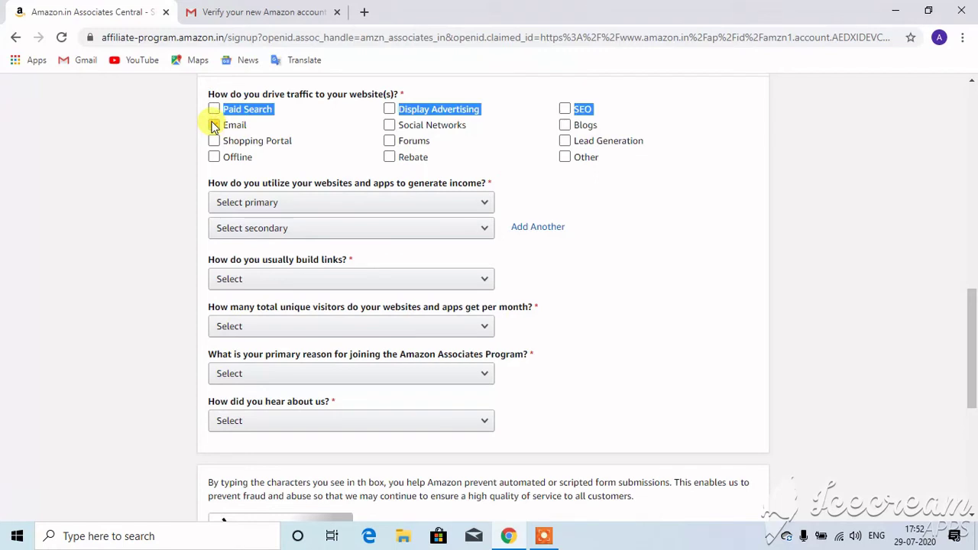
left_click(215, 109)
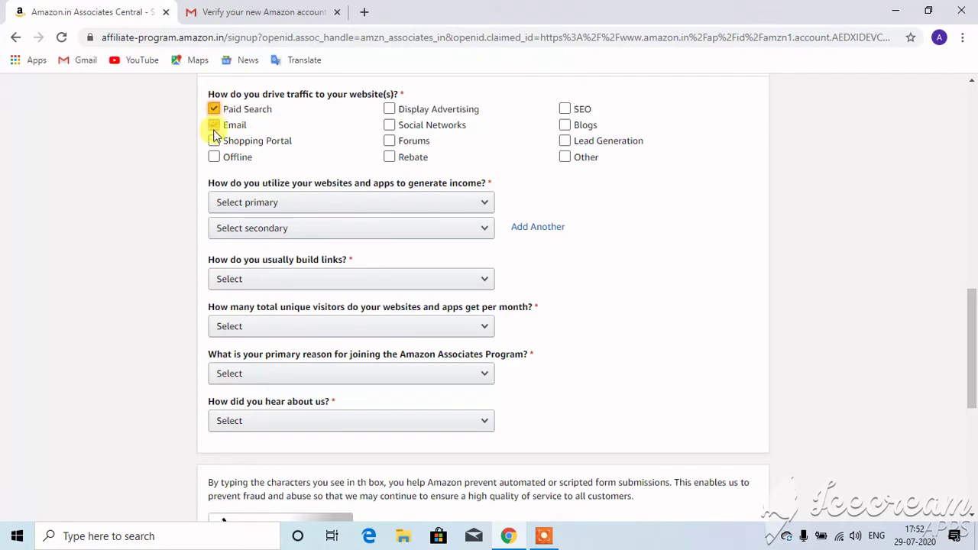
left_click(215, 141)
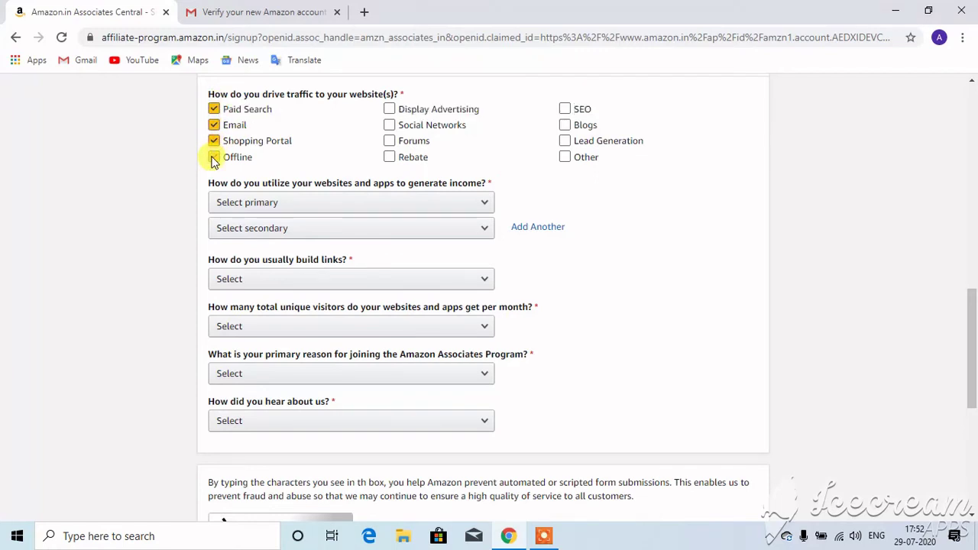
left_click(214, 157)
left_click(398, 161)
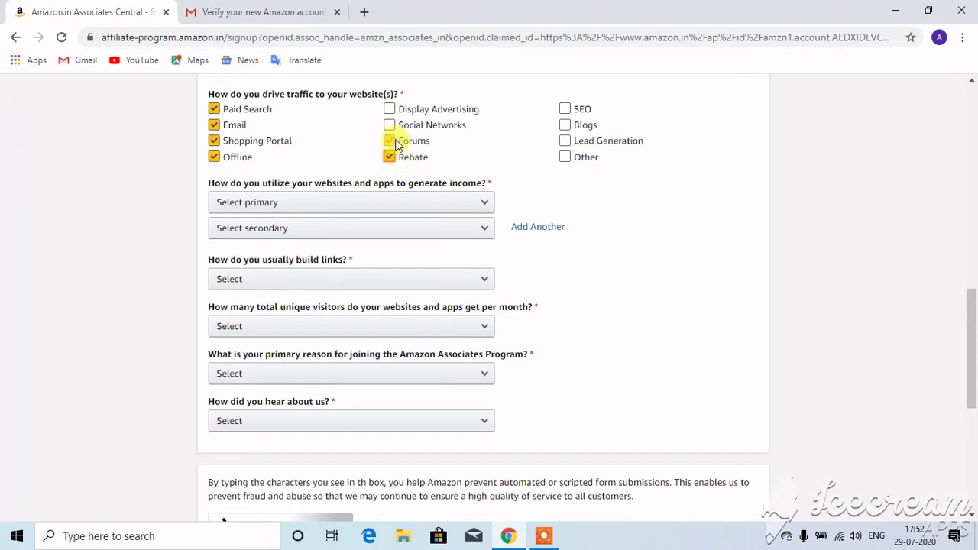
left_click(396, 144)
left_click(391, 127)
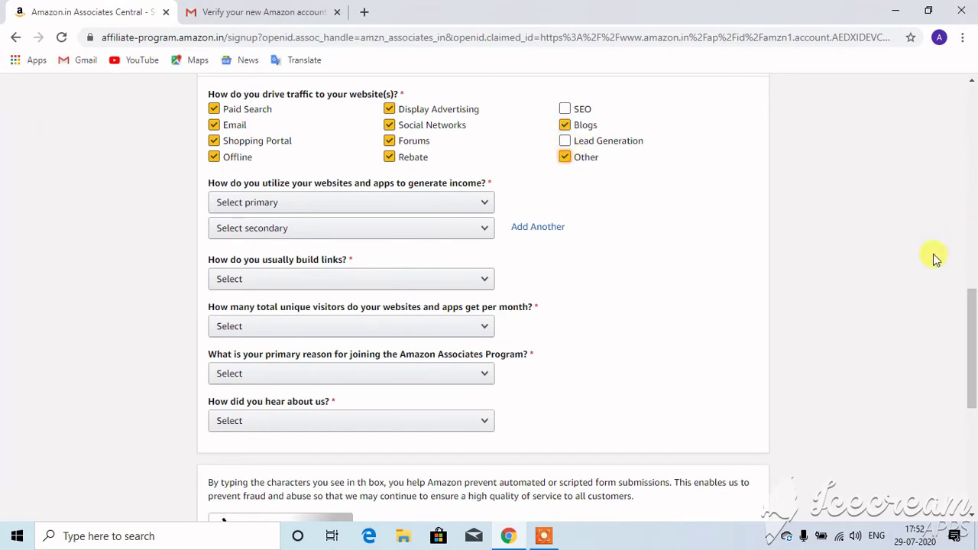
- Choose 3rd Party Affiliate Networks for both income methods and Blog Editor for link building
scroll(971, 313, "down", 1)
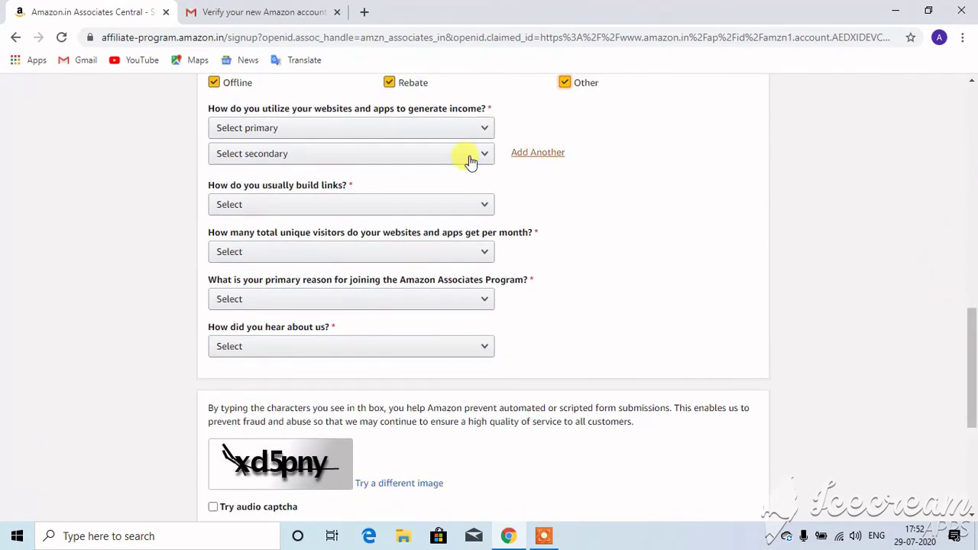
left_click(443, 132)
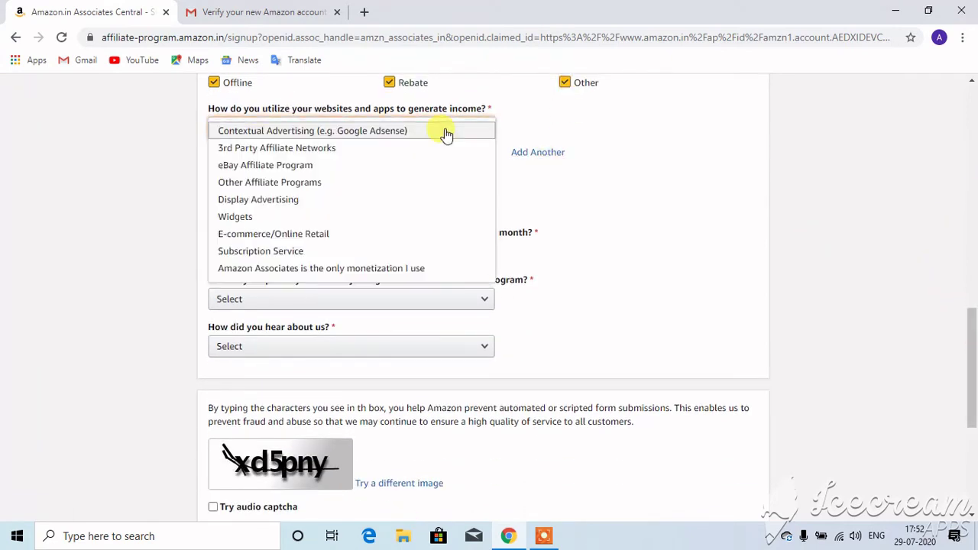
left_click(388, 149)
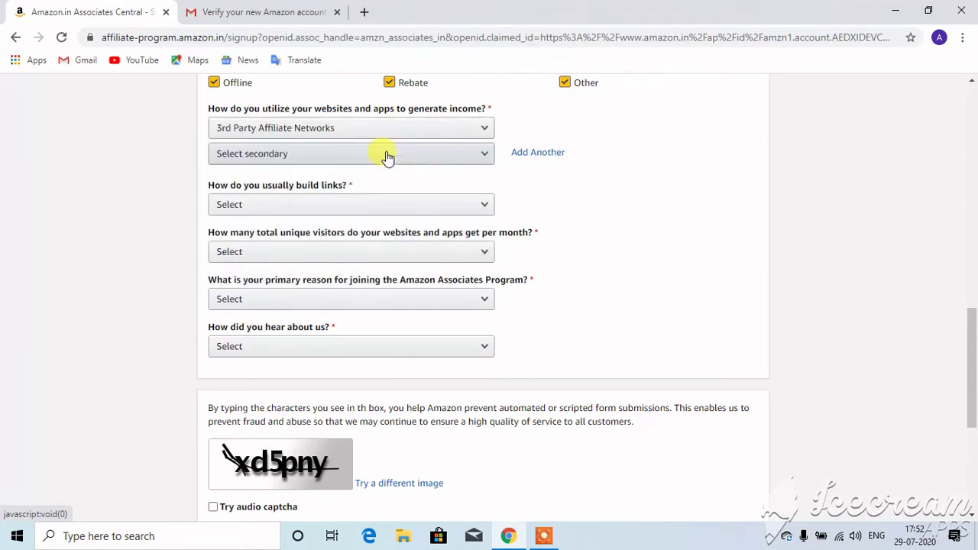
left_click(387, 153)
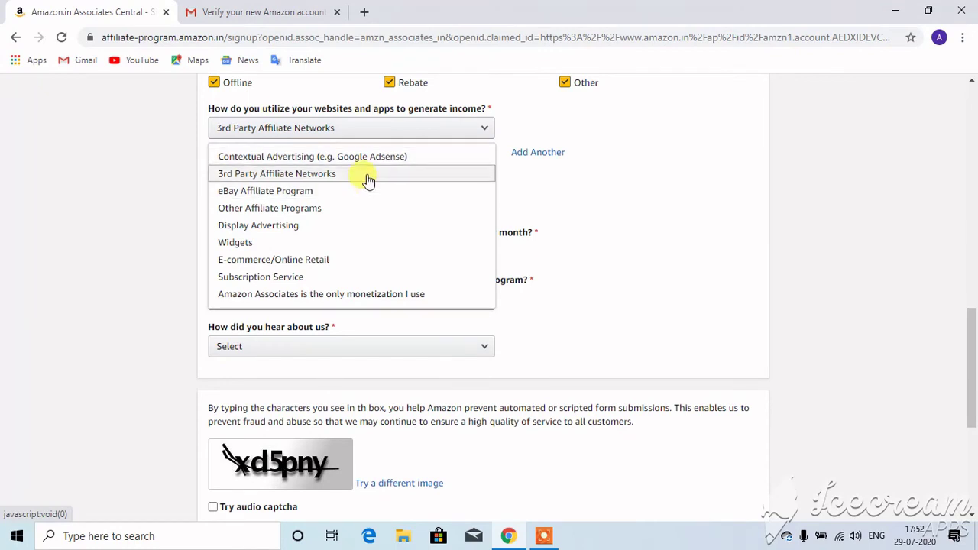
left_click(366, 176)
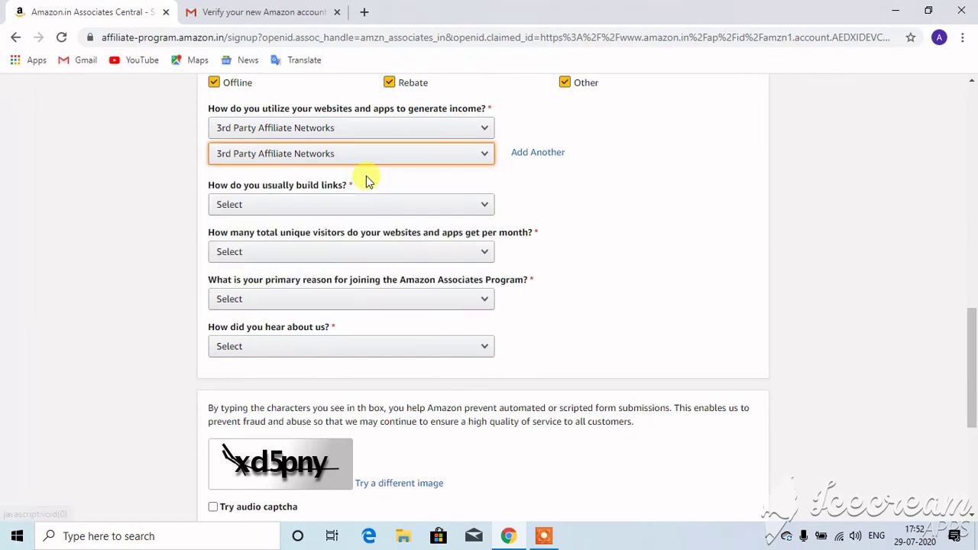
left_click(356, 214)
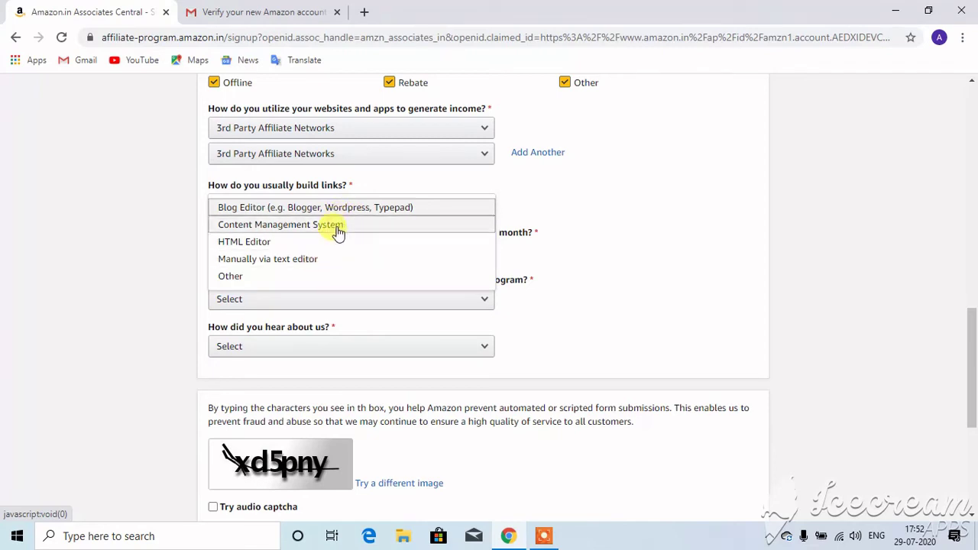
left_click(338, 205)
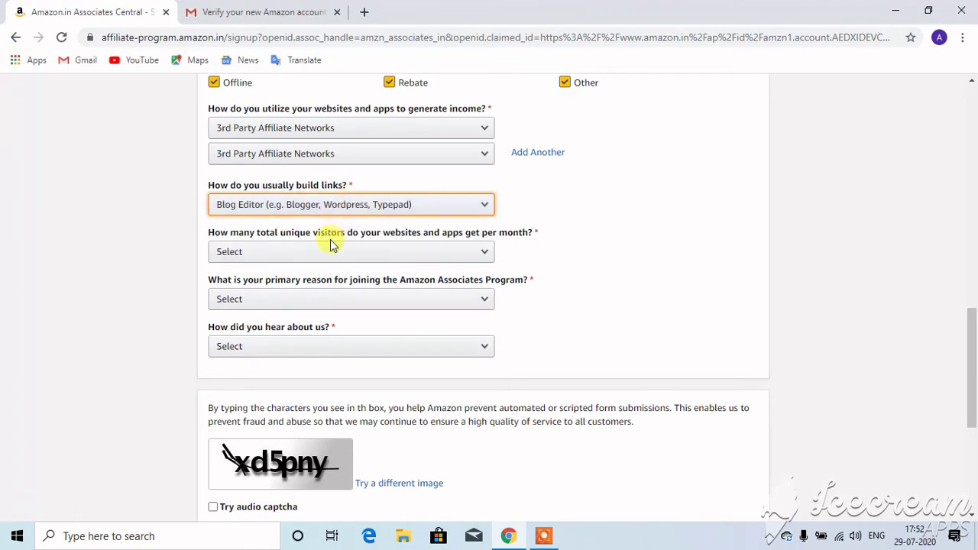
- Answer Over 500,000 monthly visitors, To monetize my site, and Online Search
key("Tab")
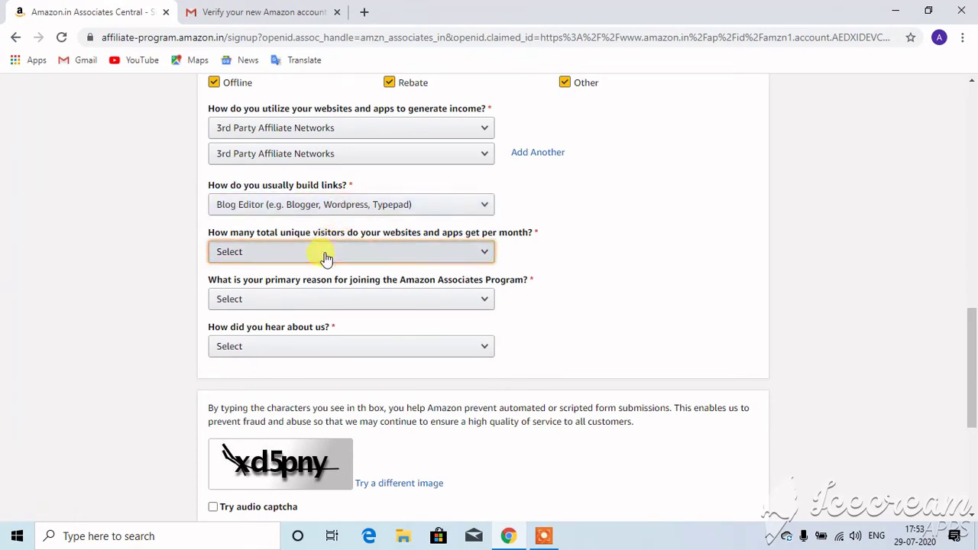
left_click(327, 256)
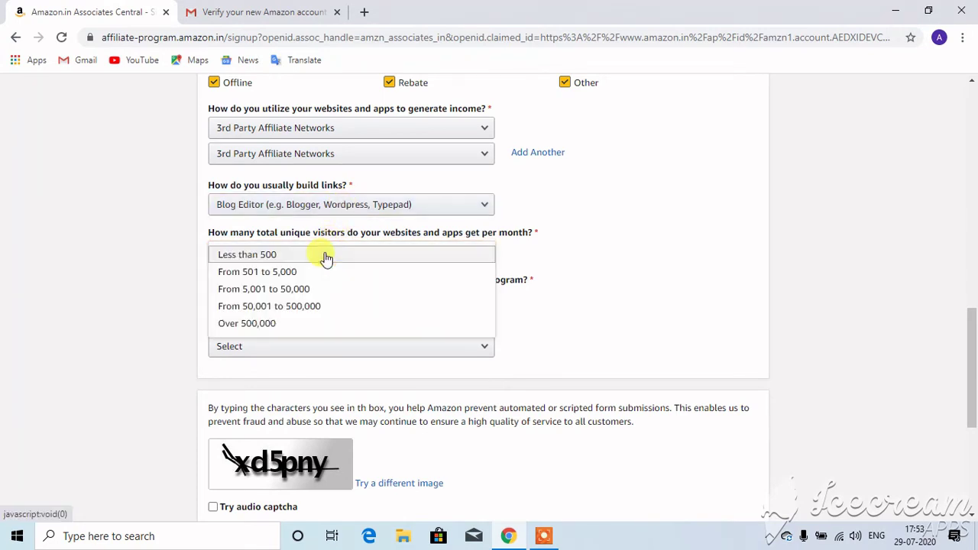
left_click(297, 323)
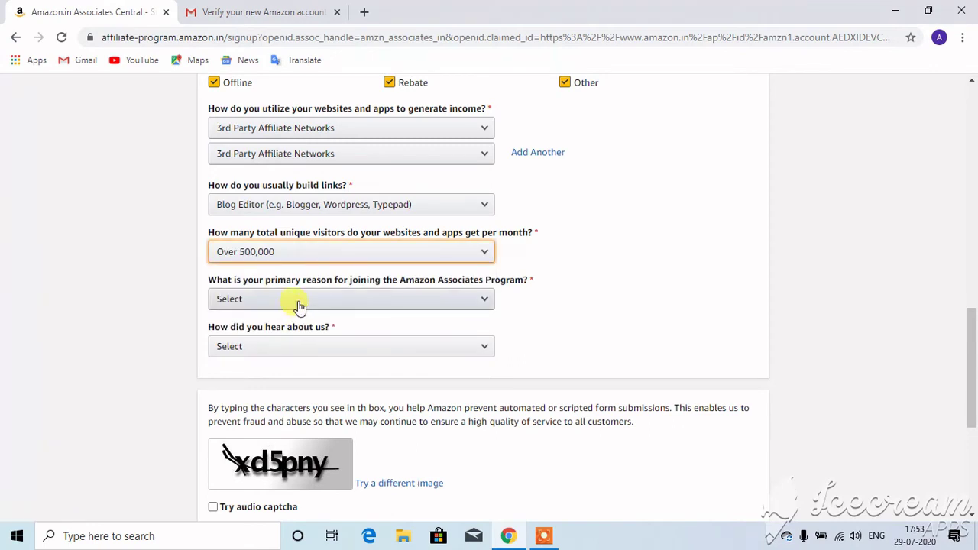
left_click(299, 306)
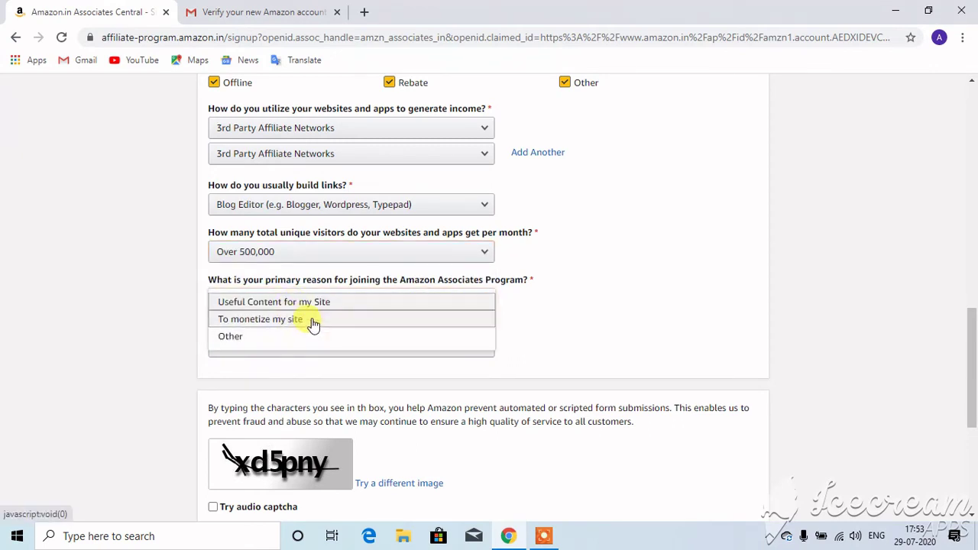
left_click(314, 324)
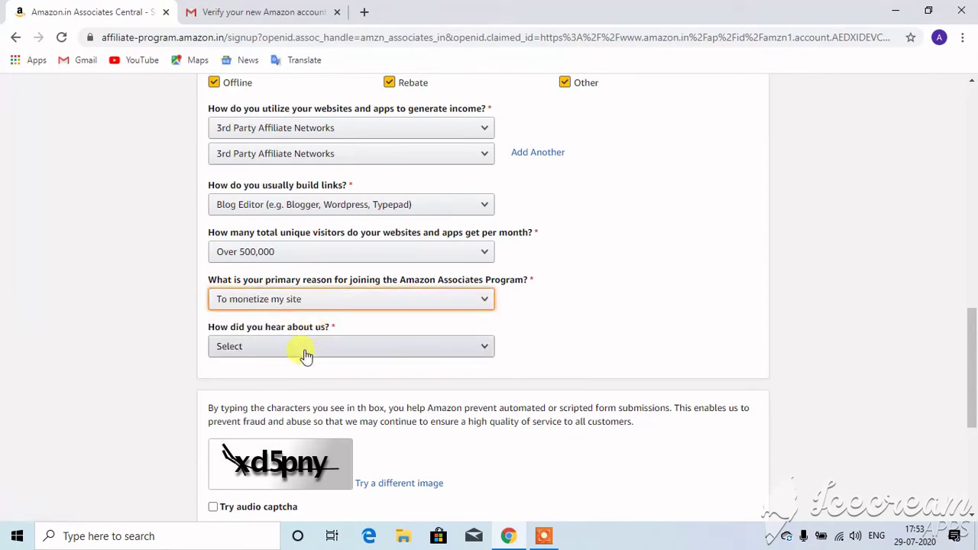
left_click(305, 355)
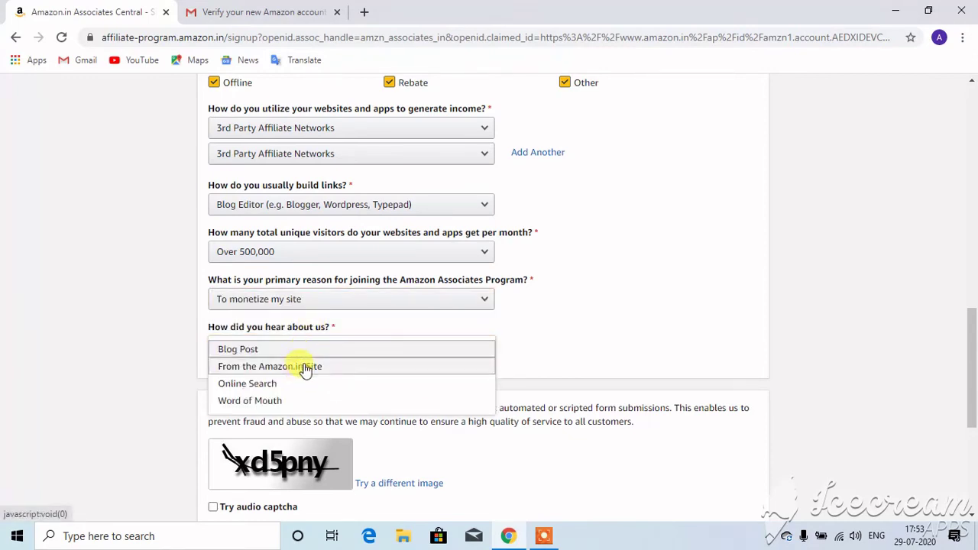
left_click(307, 385)
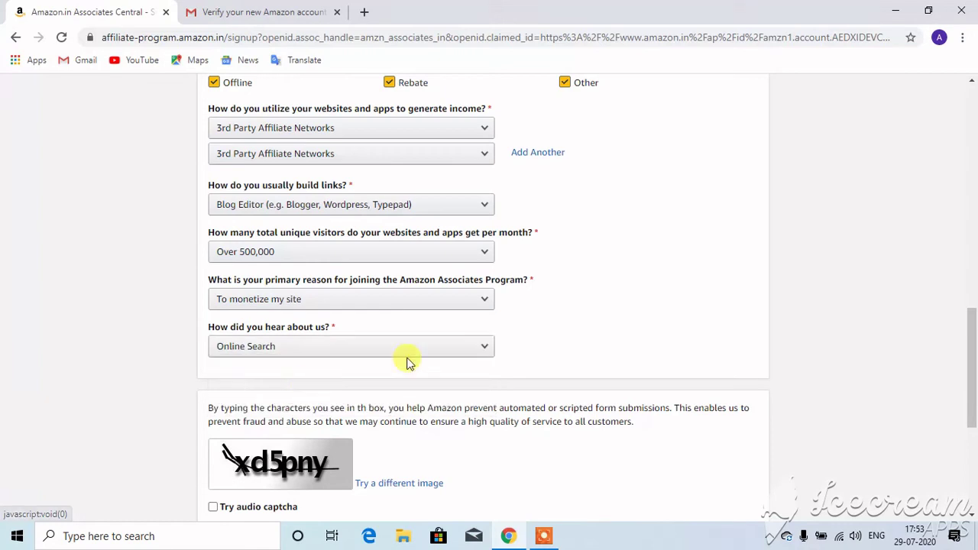
left_click_drag(971, 323, 970, 388)
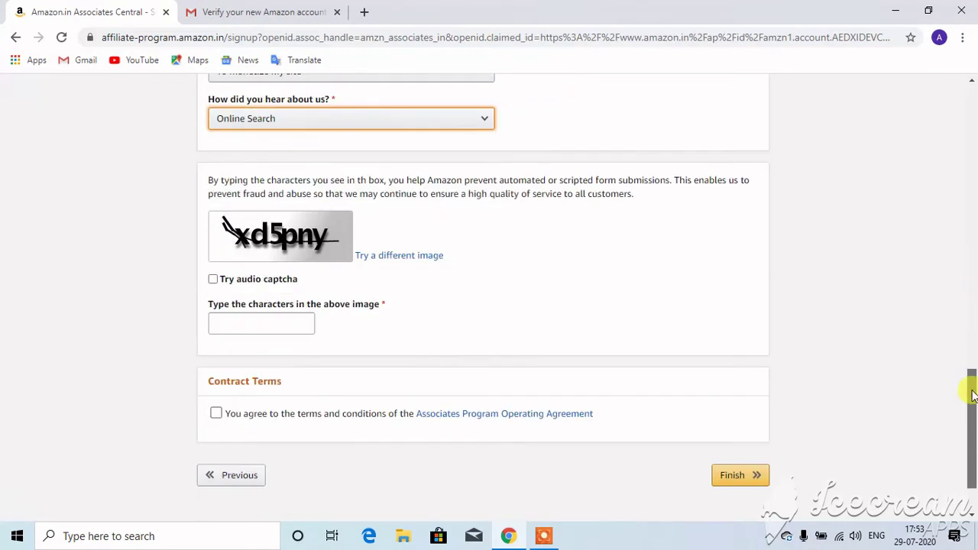
- Enter the captcha, accept the Operating Agreement, and finish the application
left_click(236, 318)
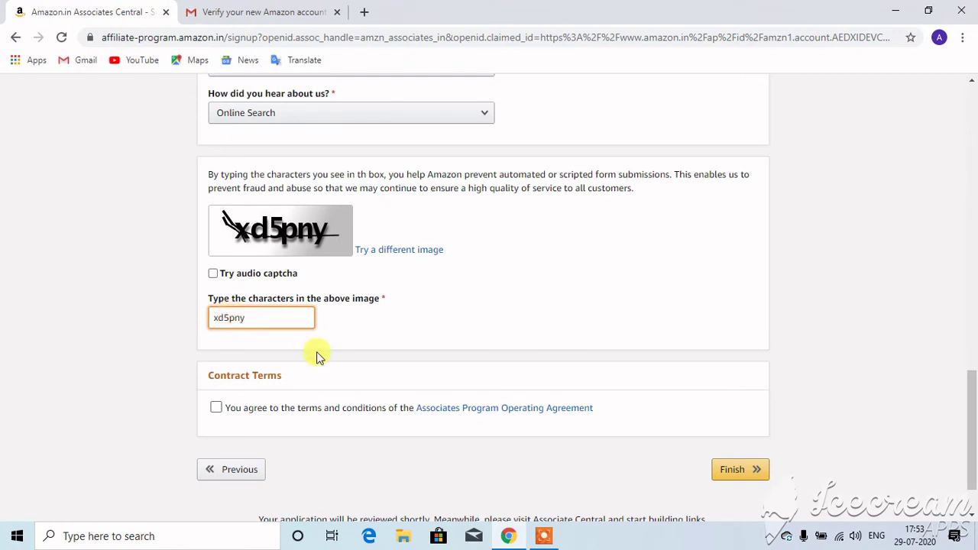
left_click(218, 410)
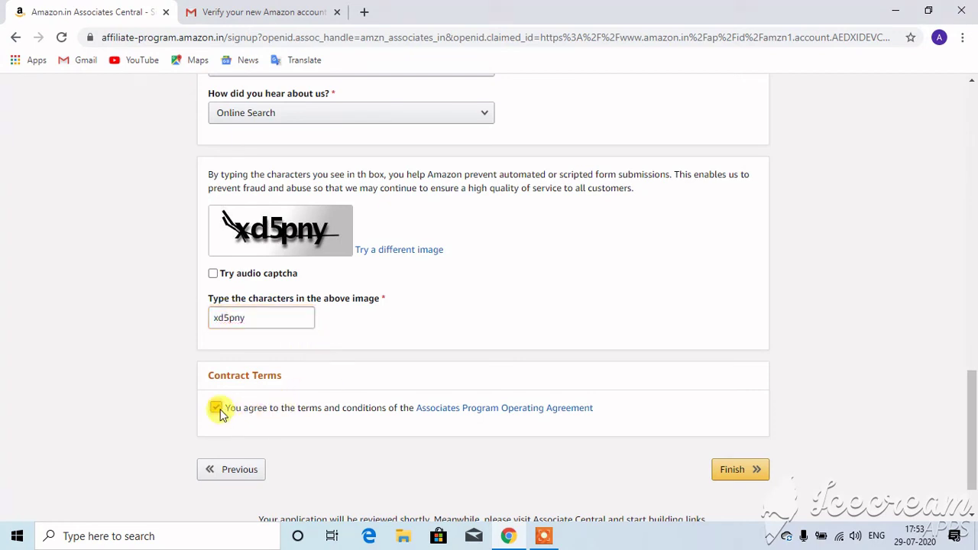
left_click(734, 479)
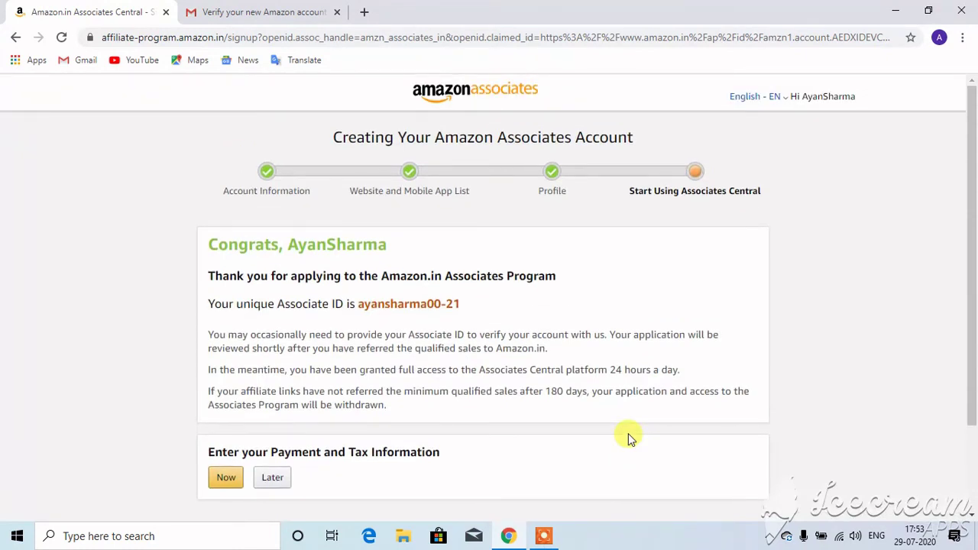
- Choose Later for the payment and tax information on the Congrats page
left_click_drag(969, 220, 969, 301)
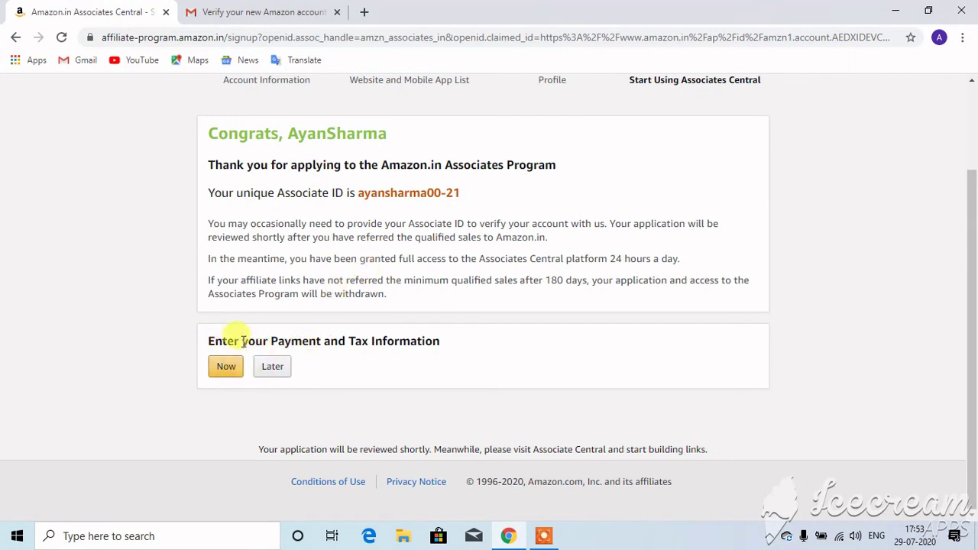
left_click(273, 370)
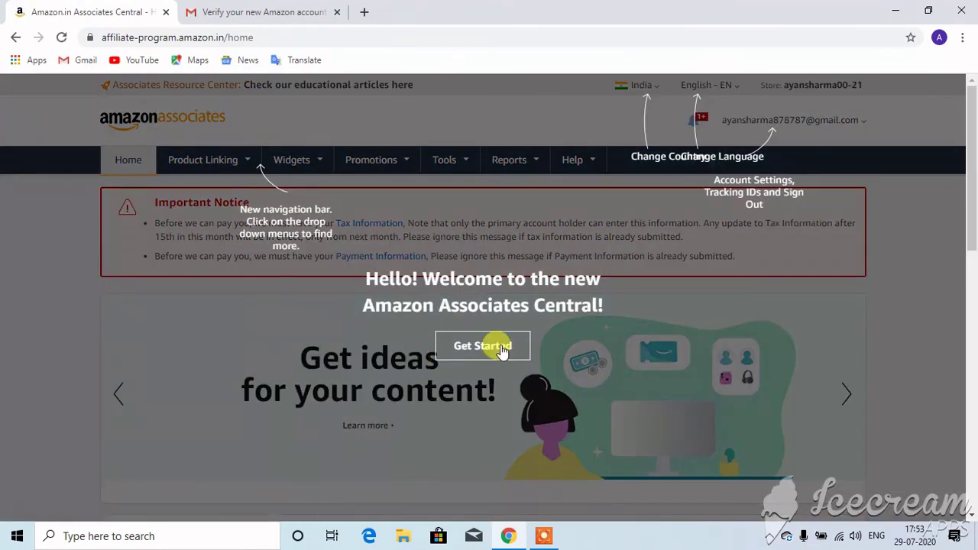
- Close the welcome tour with Get Started, then browse the navigation menus and notification bell
left_click(503, 350)
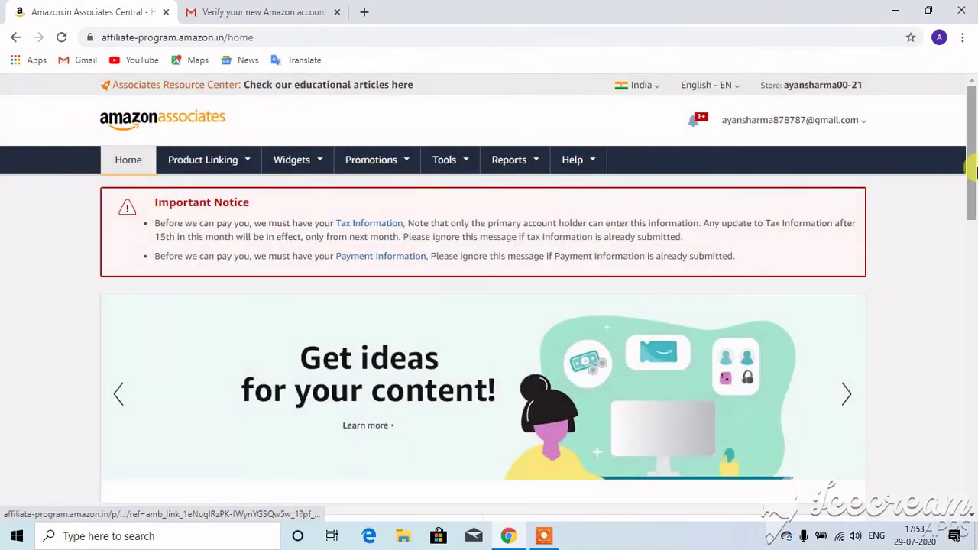
scroll(973, 191, "down", 1)
left_click_drag(973, 204, 972, 153)
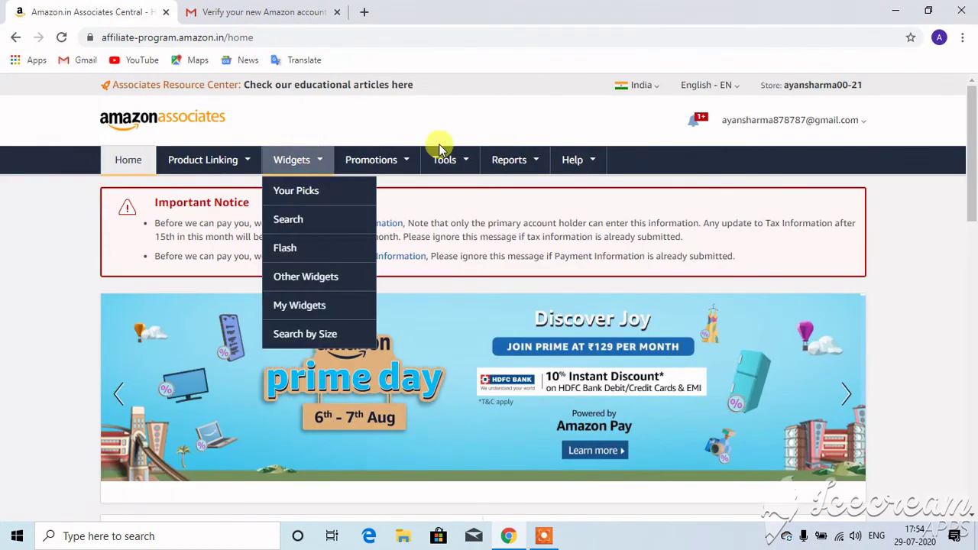
mouse_move(249, 169)
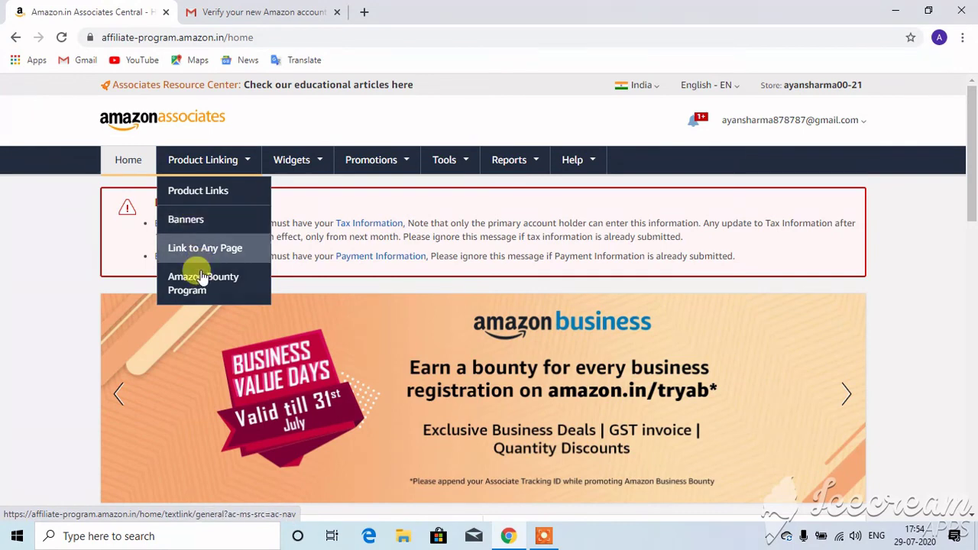
mouse_move(305, 162)
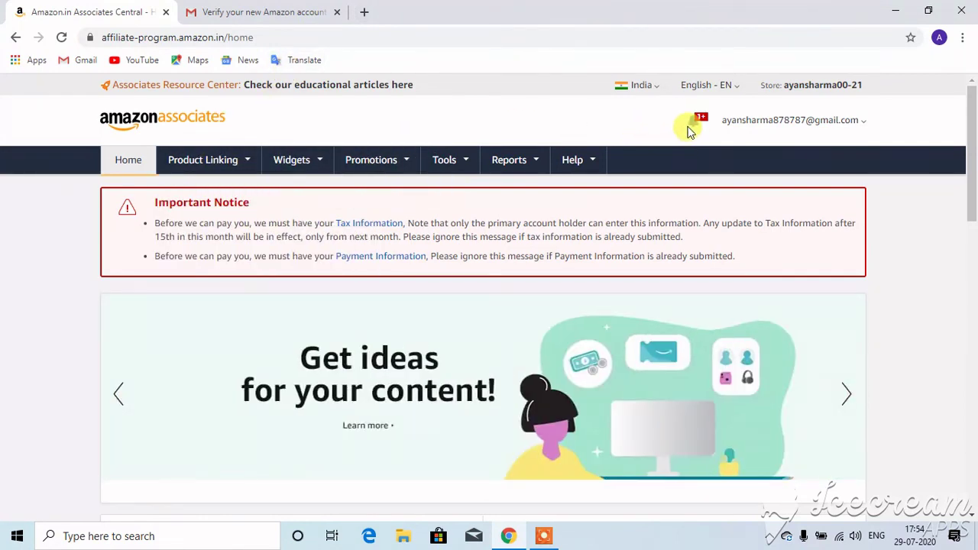
mouse_move(694, 133)
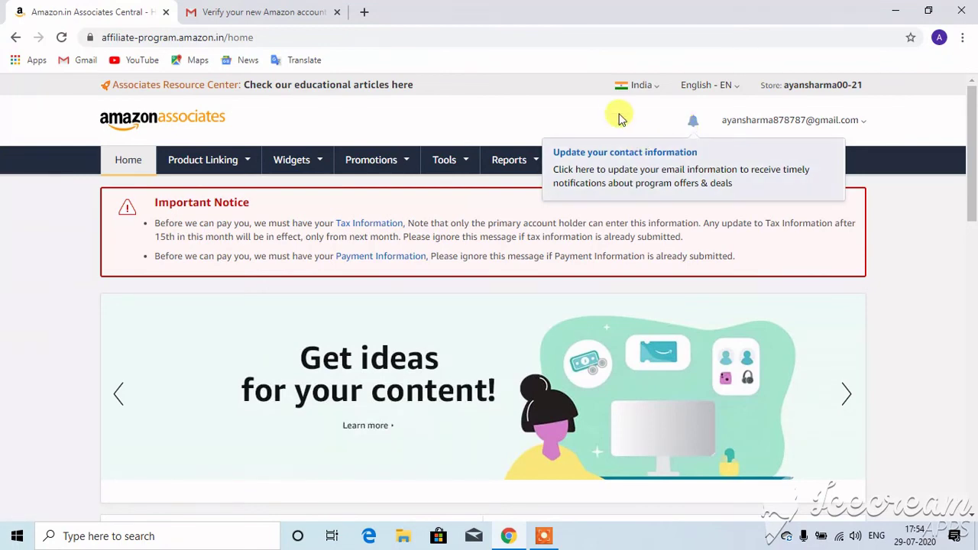